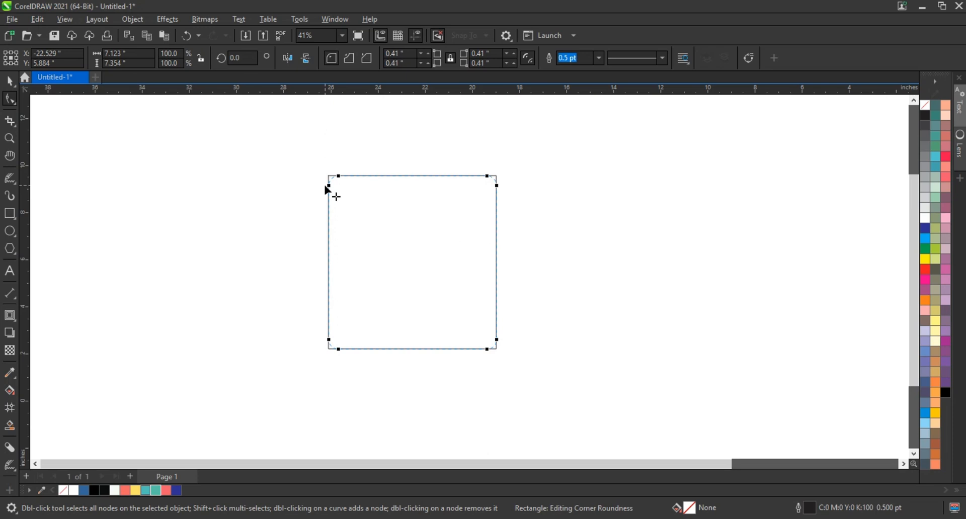
Step: Round the rectangle's corners to about 0.333 inches, with the two right corners at about 3.562 inches to form a D
left_click_drag(325, 187, 337, 176)
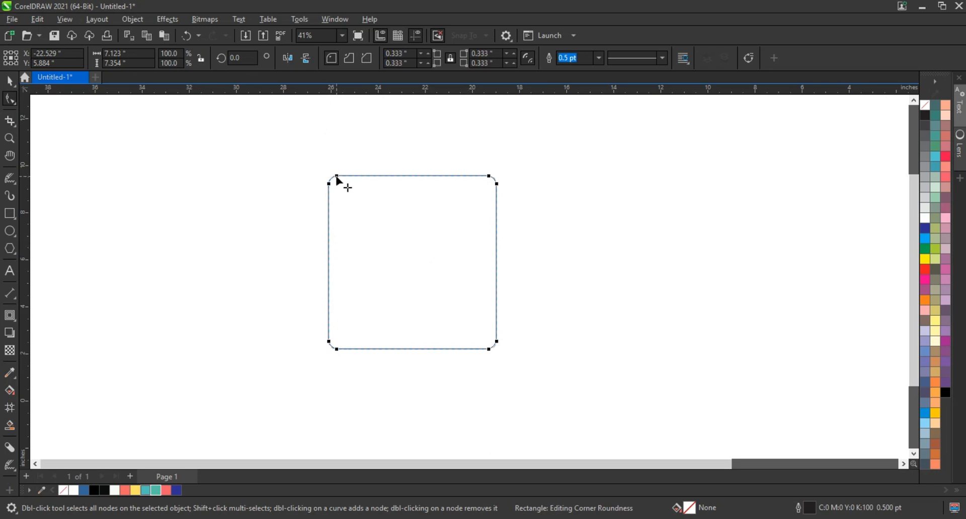
left_click_drag(495, 300, 495, 301)
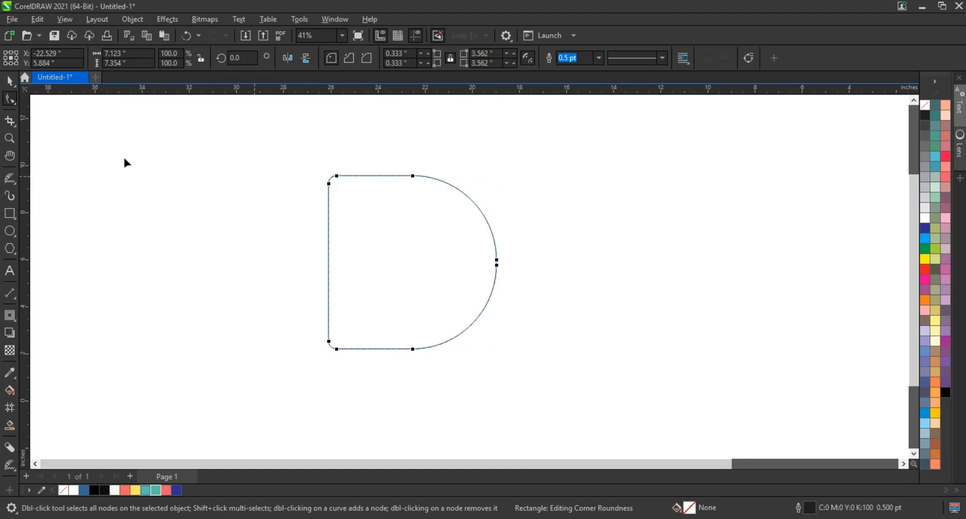
left_click(9, 81)
left_click(141, 243)
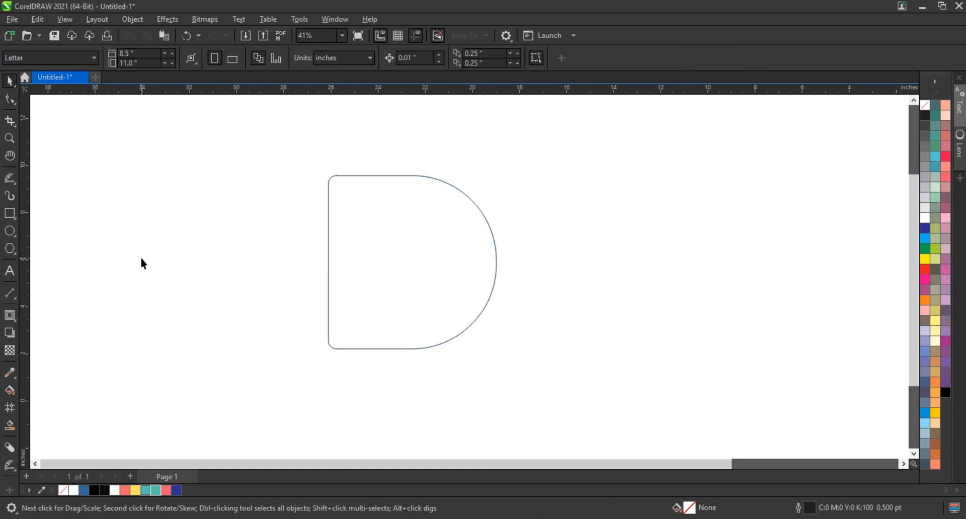
Step: Draw a thin vertical bar about 0.23 by 11.84 inches to the left of the D shape
left_click(9, 216)
left_click_drag(248, 160, 251, 439)
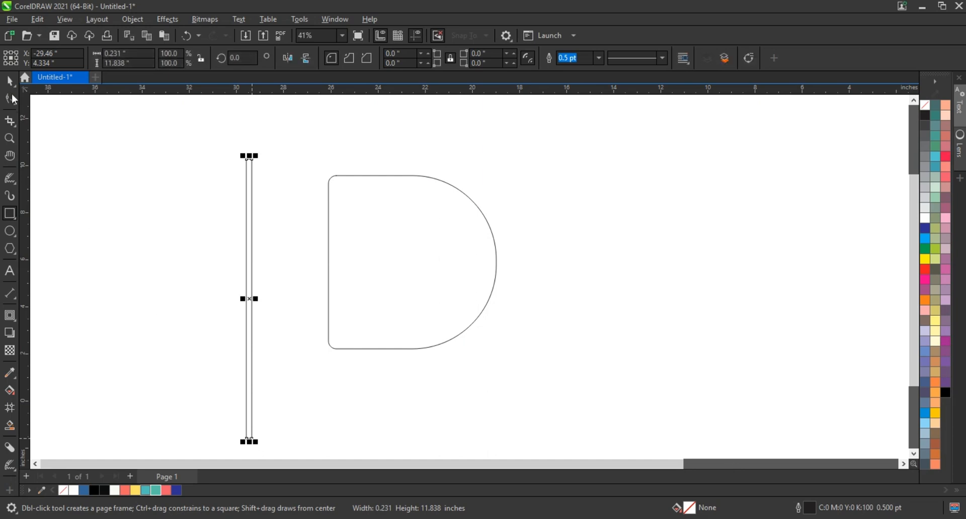
key("space")
Step: Lay the bar and a parallel copy diagonally across the D at 45 degrees, lengthening the upper bar past the curve
left_click_drag(246, 261, 415, 221)
left_click_drag(428, 407, 494, 406)
left_click(525, 320)
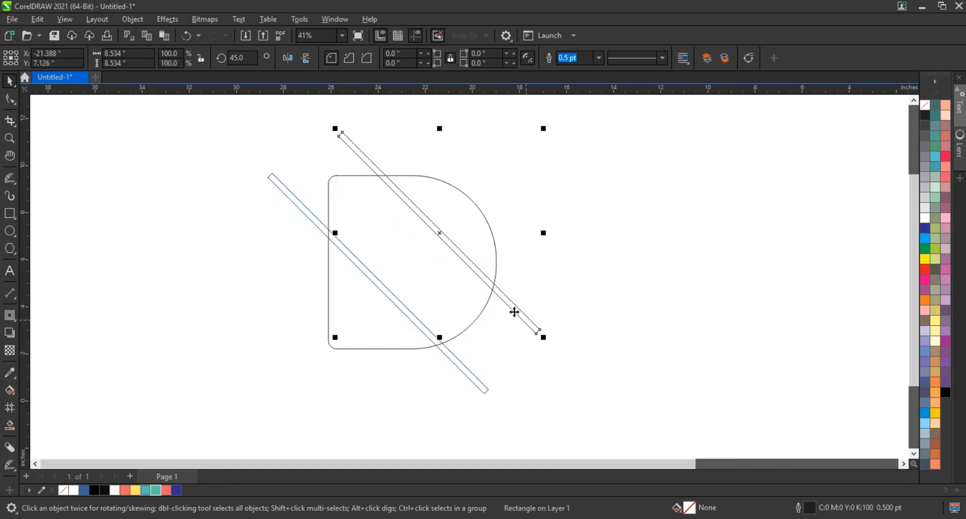
key("ctrl+r")
left_click(563, 279)
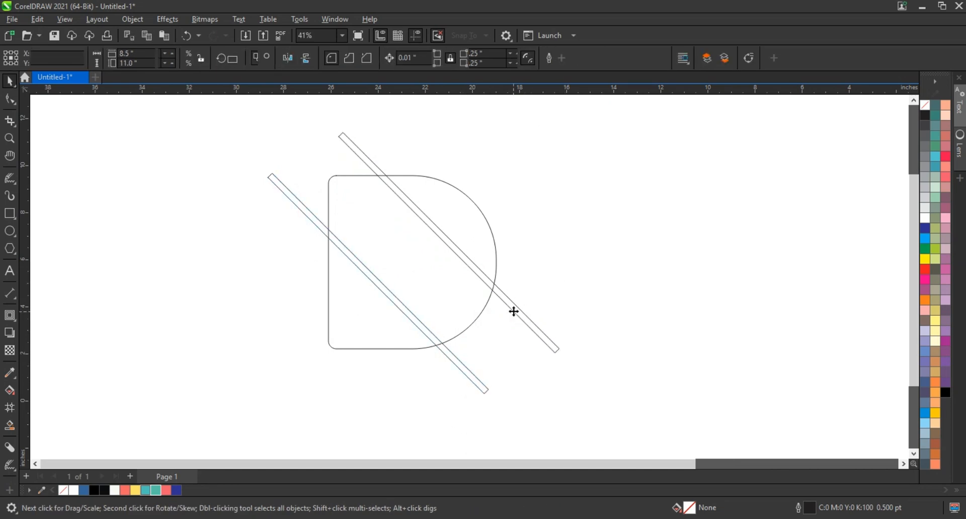
Step: Add a copy of the upper bar rotated to 315 degrees and move it down-left so it crosses both diagonal bars
left_click(514, 314)
left_click(541, 337)
left_click_drag(568, 361, 340, 330)
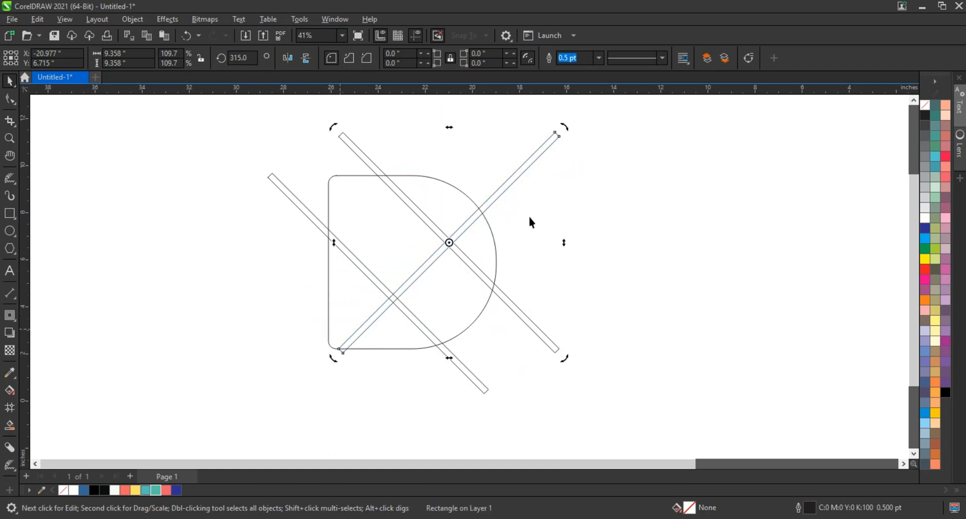
left_click_drag(523, 173, 499, 189)
left_click(573, 243)
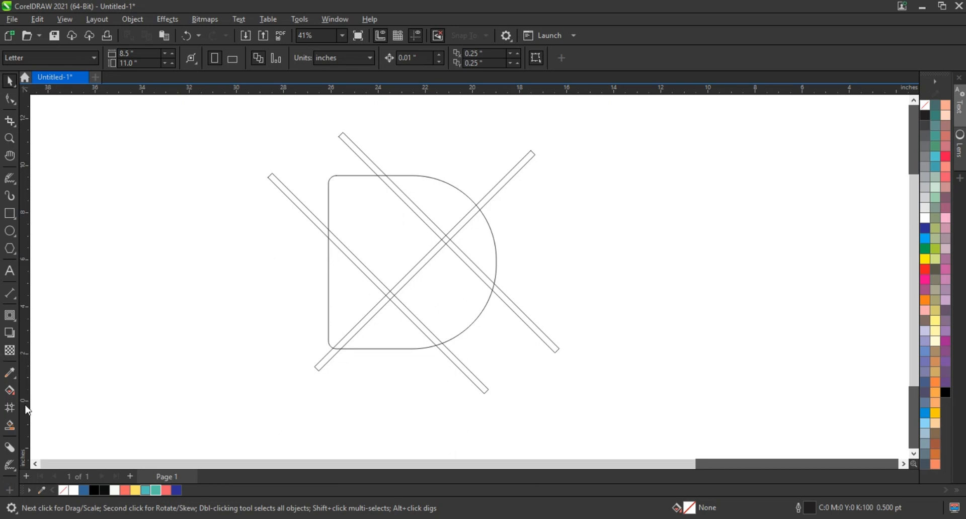
Step: Smart Fill the two middle regions of the D between the diagonal bars with blue #336699
left_click(9, 426)
left_click(468, 300)
left_click(394, 246)
key("space")
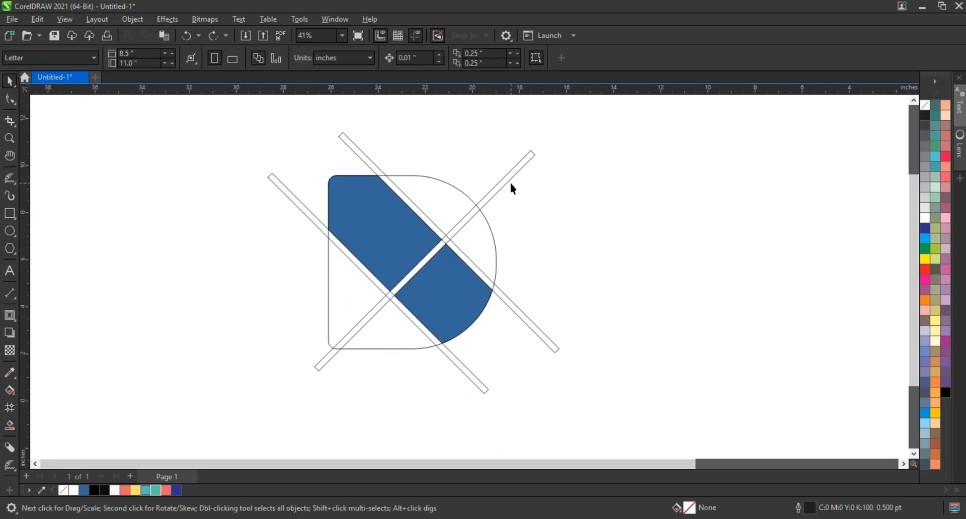
Step: Delete the perpendicular crossing bar and Smart Fill the D's lower-left and upper-right regions with the same blue
left_click(510, 176)
key("Delete")
left_click(9, 426)
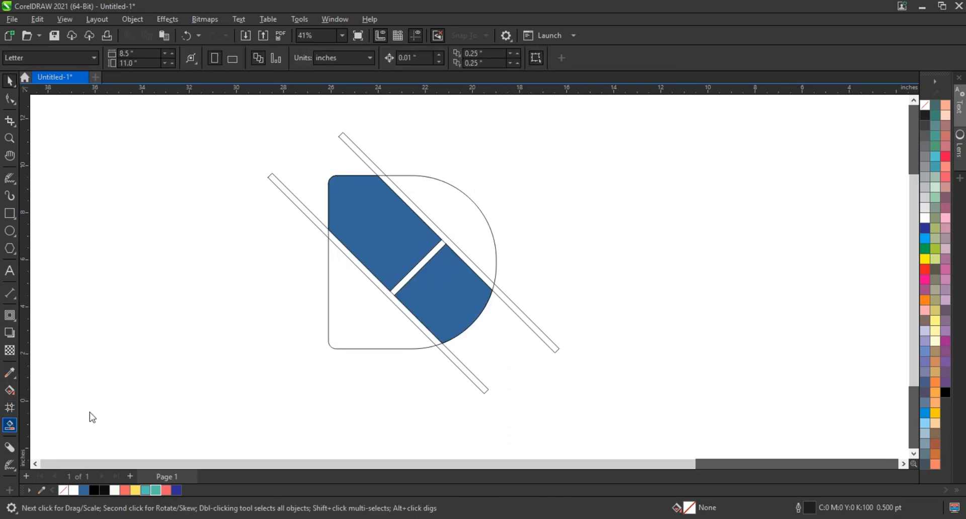
left_click(367, 320)
left_click(462, 224)
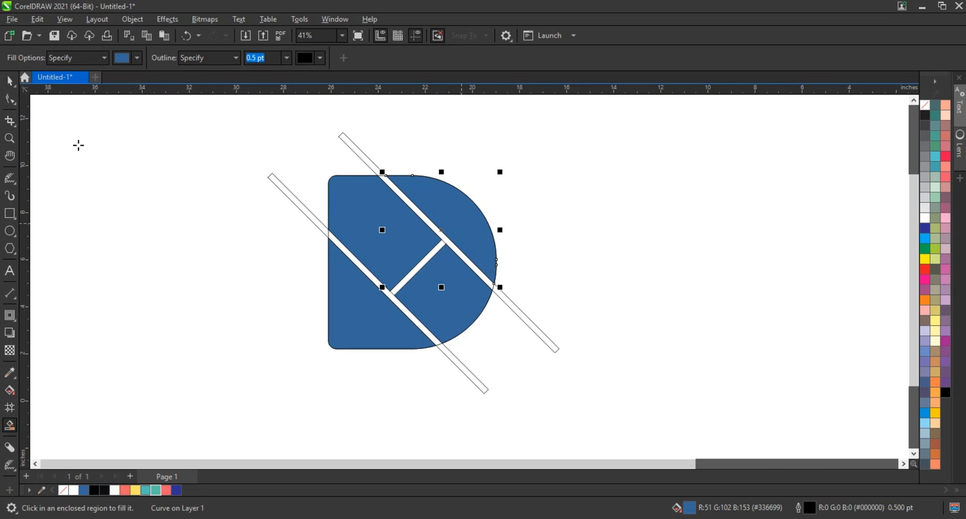
Step: Delete the two remaining diagonal bars and the original D outline, keeping only the four blue pieces
left_click(10, 80)
left_click(252, 179)
left_click(306, 211)
key("Delete")
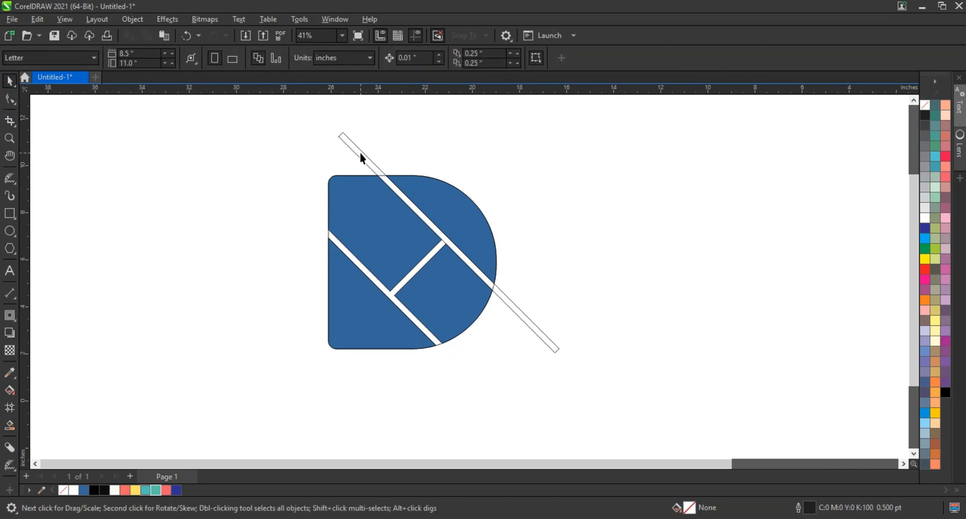
left_click(362, 156)
key("Delete")
left_click(386, 177)
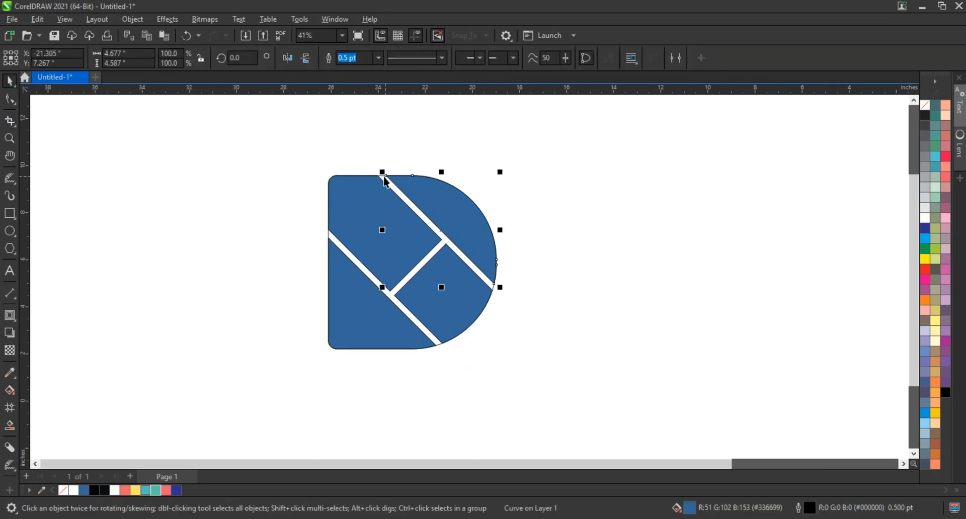
left_click(383, 176)
key("Delete")
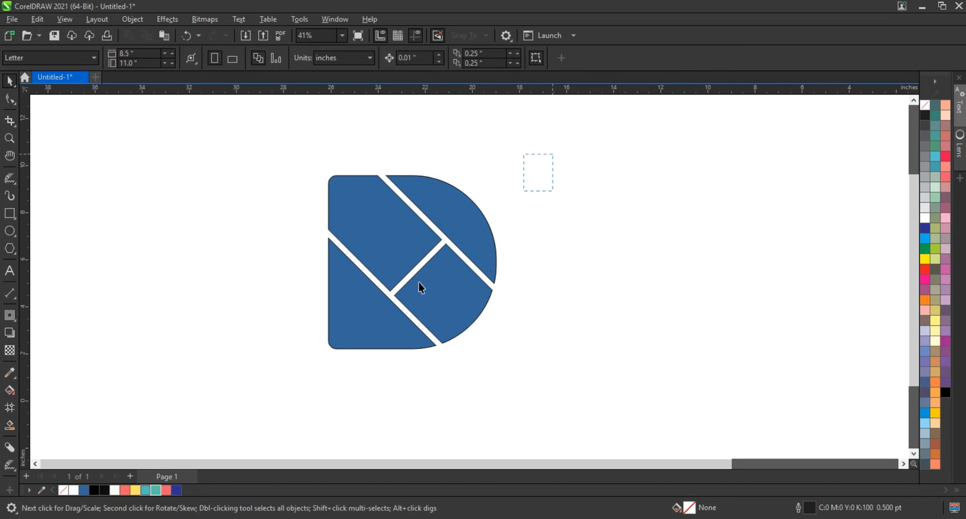
Step: Select all four blue pieces and combine them into a single curve
left_click_drag(281, 374, 279, 375)
scroll(346, 145, "down", 1)
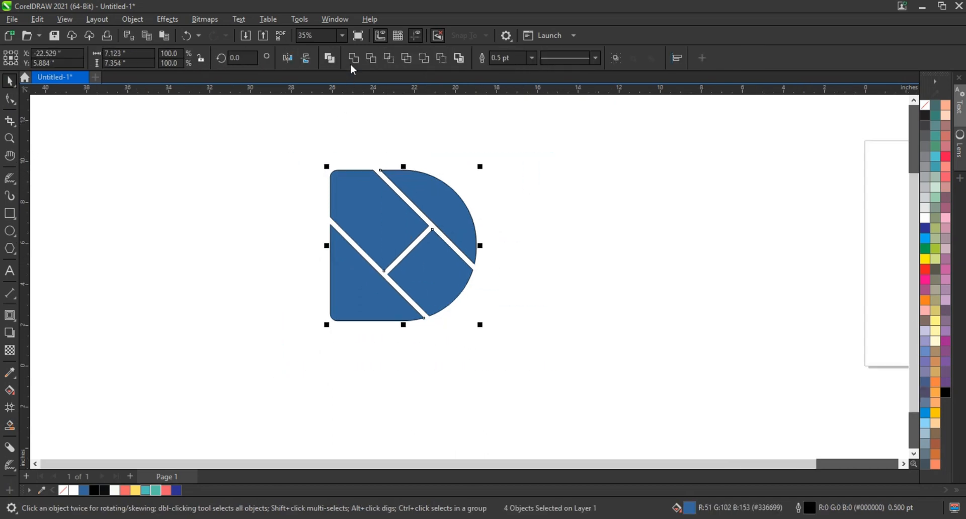
key("ctrl+l")
key("z")
Step: Apply a fillet with a 0.24-inch radius to all corners of the combined D curve
left_click_drag(297, 137, 613, 323)
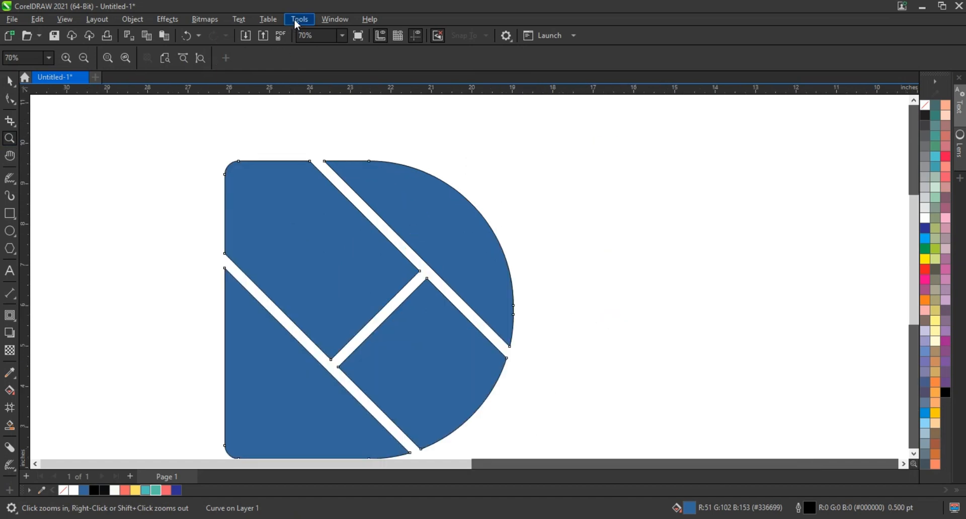
left_click(331, 20)
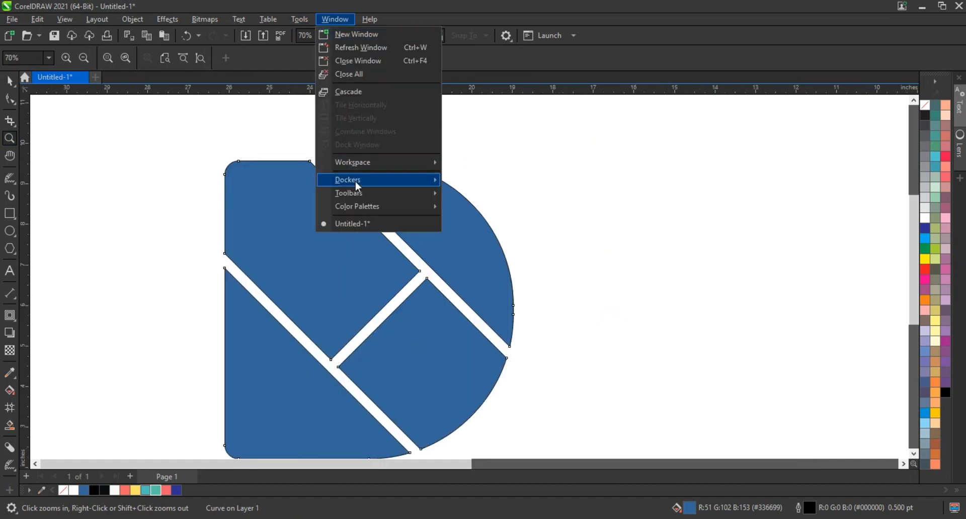
mouse_move(357, 180)
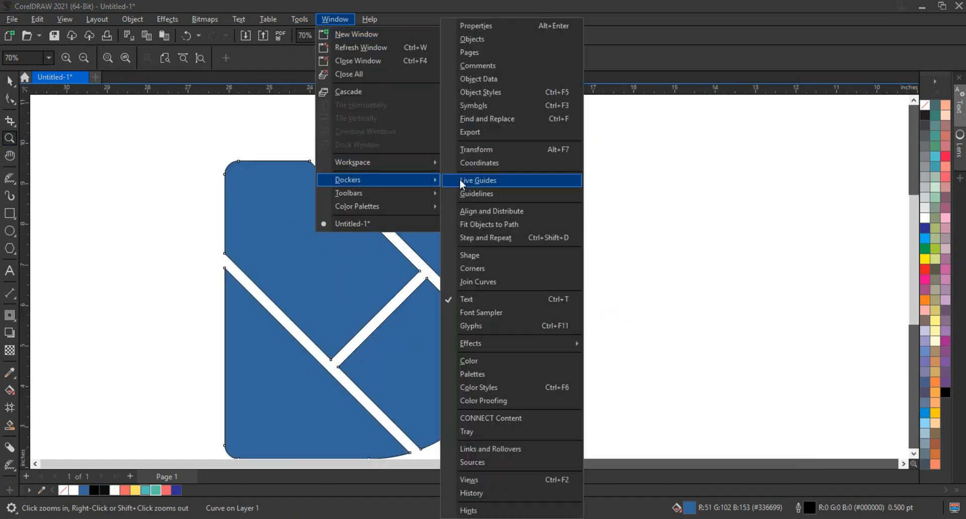
left_click(467, 268)
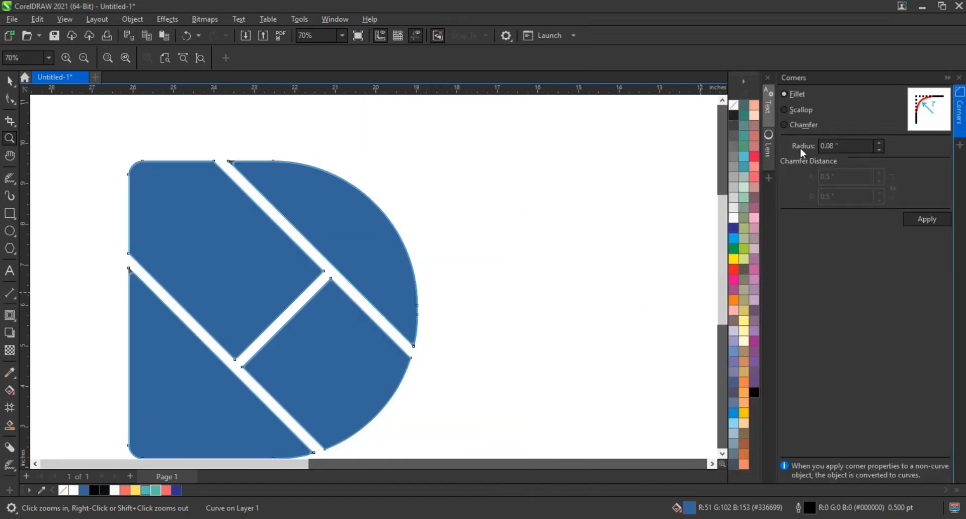
left_click(879, 143)
left_click(879, 143)
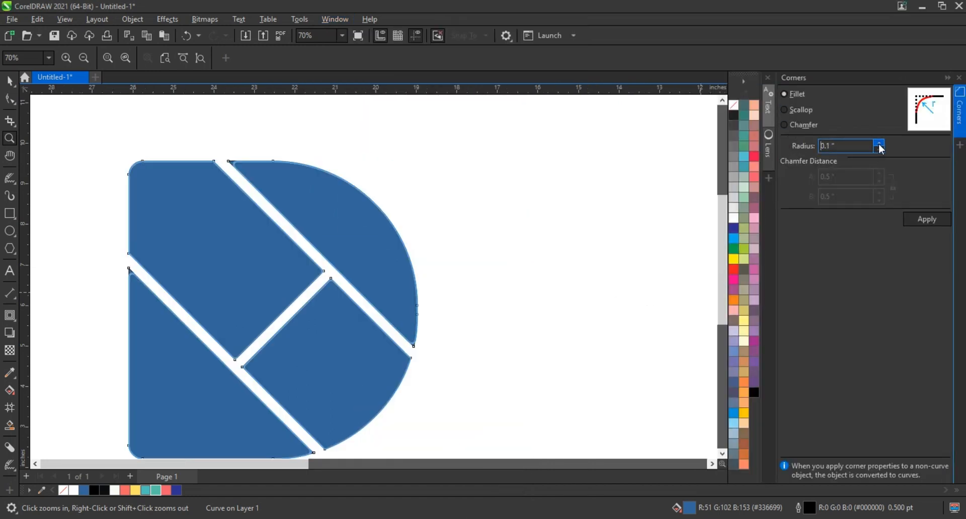
left_click(879, 143)
left_click(879, 143)
left_click(879, 143)
left_click(879, 143)
left_click(879, 143)
left_click(879, 143)
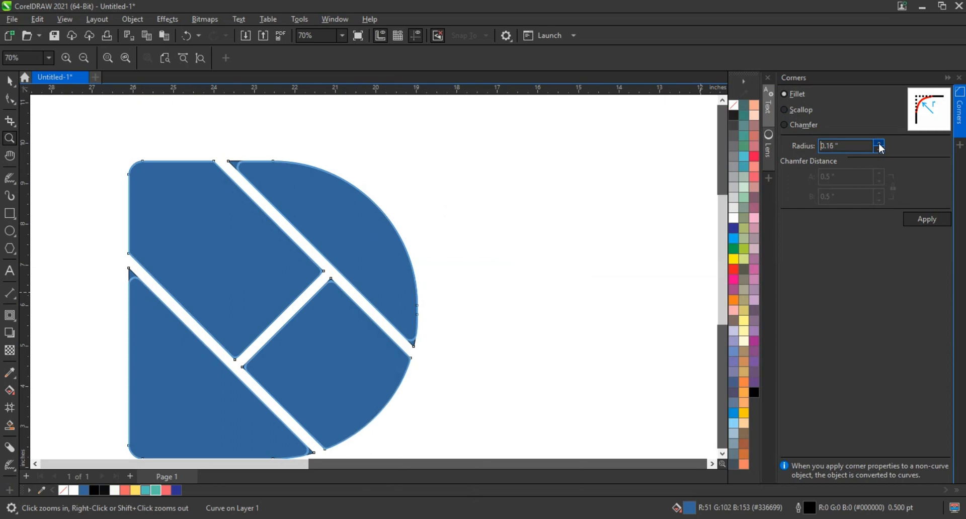
left_click(879, 143)
left_click(879, 143)
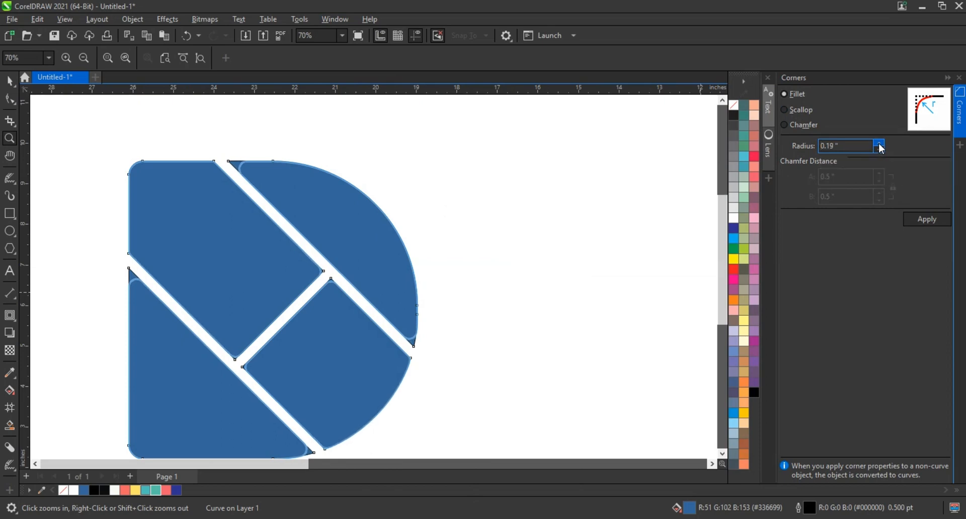
left_click(879, 143)
left_click(879, 143)
left_click(879, 143)
left_click(879, 142)
left_click(879, 143)
left_click(880, 143)
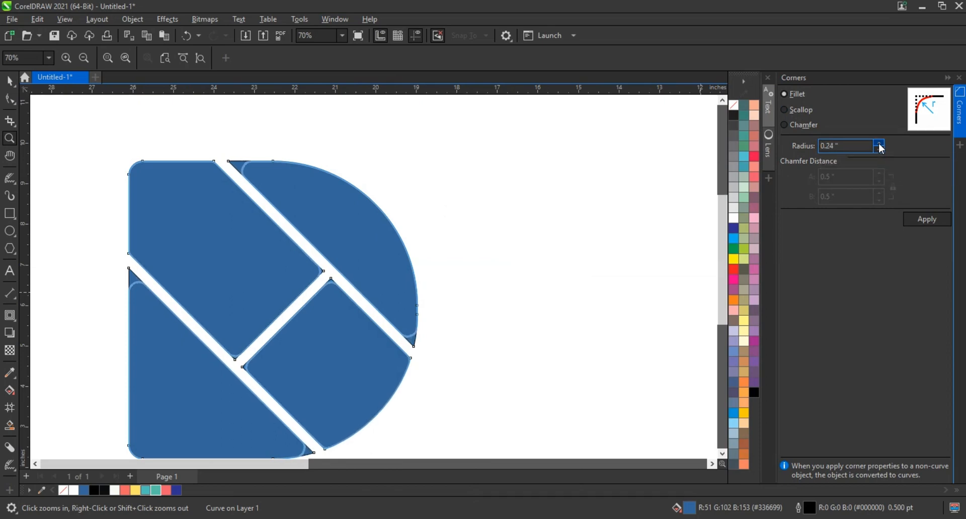
left_click(915, 226)
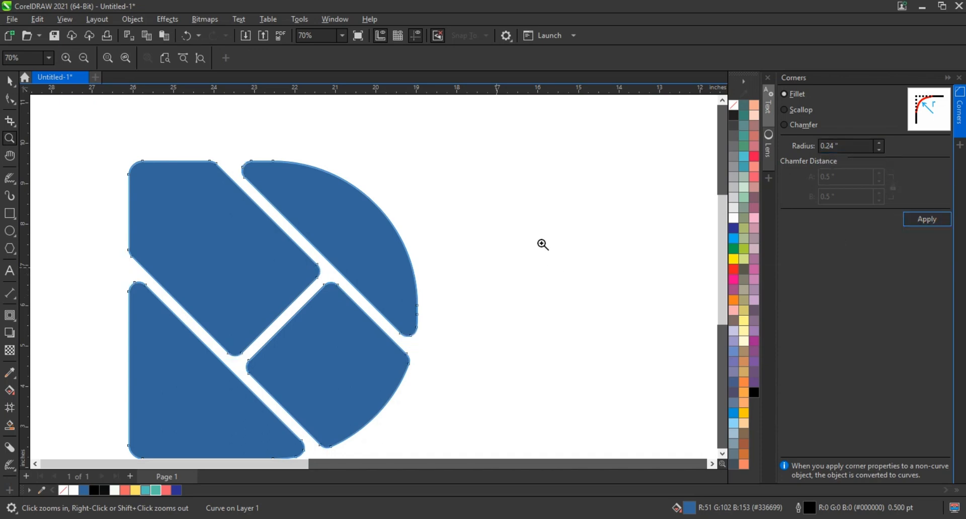
Step: Break the combined D curve apart into separate pieces
scroll(498, 263, "down", 4)
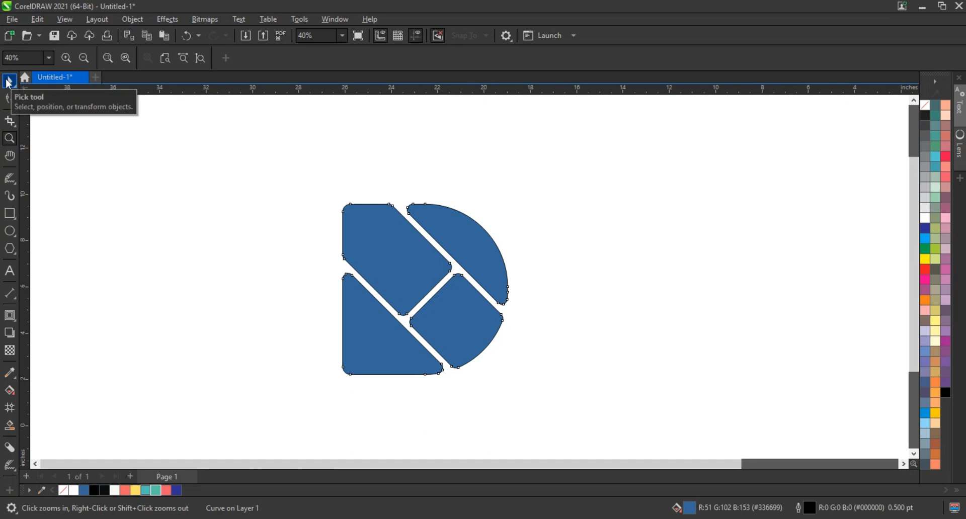
left_click(8, 82)
left_click(271, 253)
left_click(397, 260)
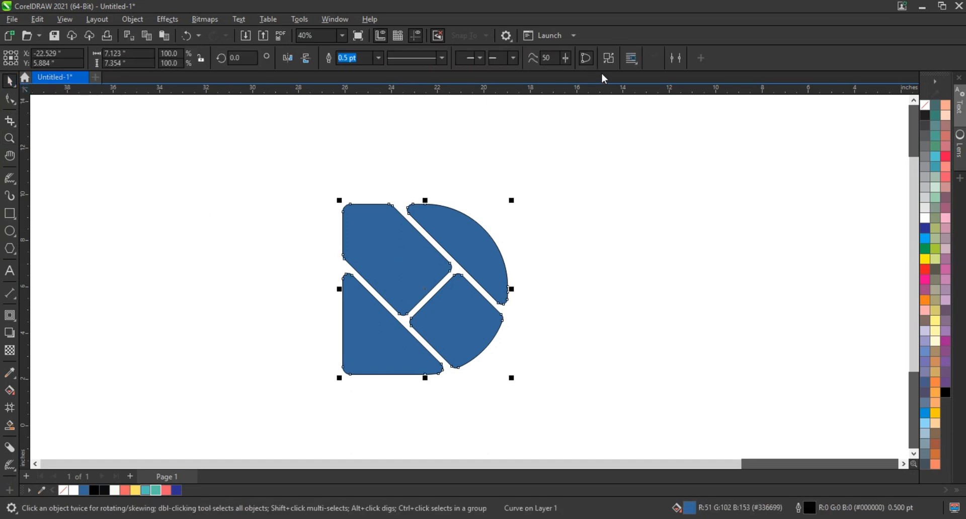
left_click(565, 179)
Step: Draw a black rectangle about 13.03 by 11.08 inches behind the D pieces and enlarge it from its centre as a background
left_click(10, 214)
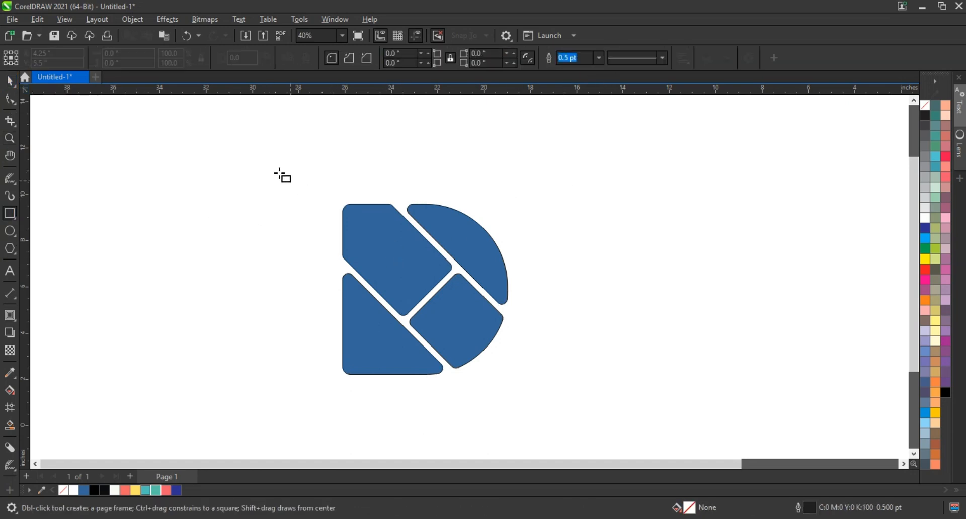
left_click_drag(275, 160, 579, 418)
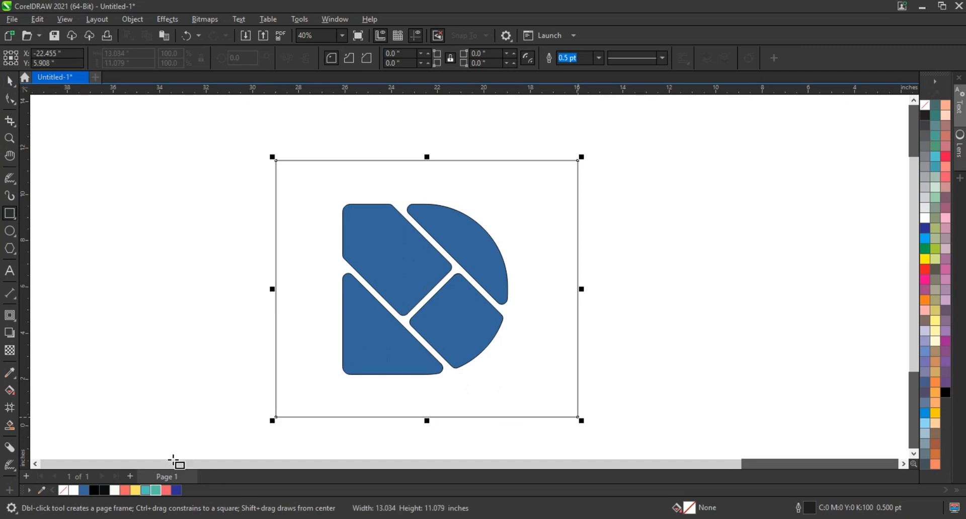
left_click(94, 492)
key("shift+Page_Down")
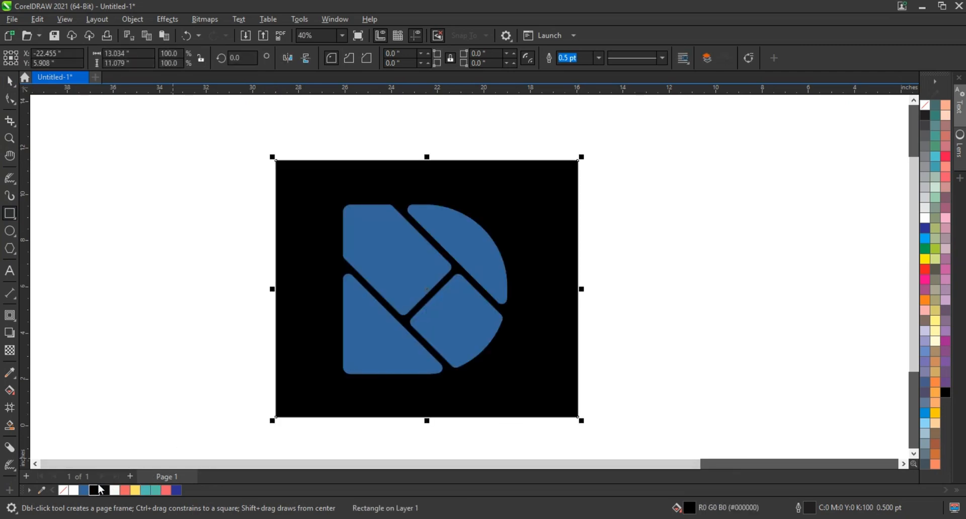
left_click(10, 82)
left_click_drag(584, 157, 603, 165)
Step: Fill the D's upper-left piece off-white, the lower-right piece coral, the curved upper-right piece yellow and the lower-left triangle teal
left_click(410, 266)
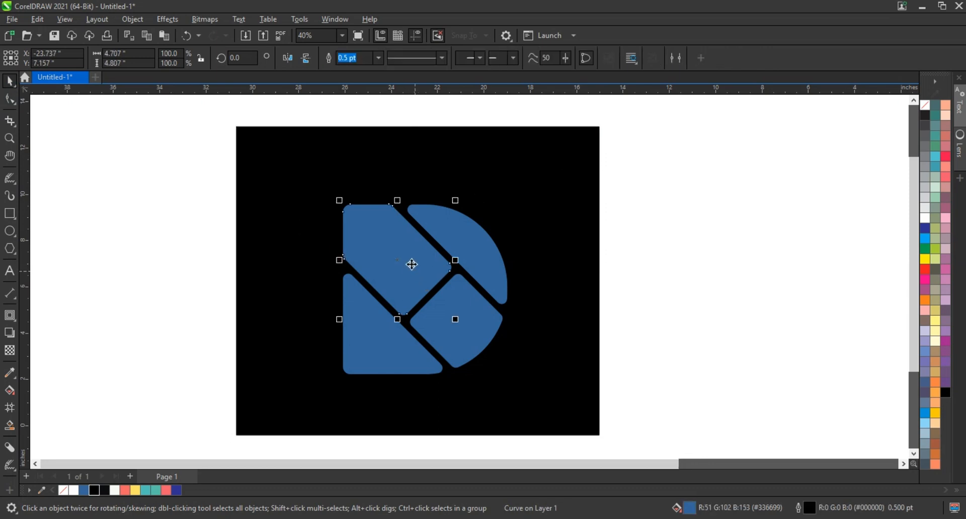
left_click(114, 491)
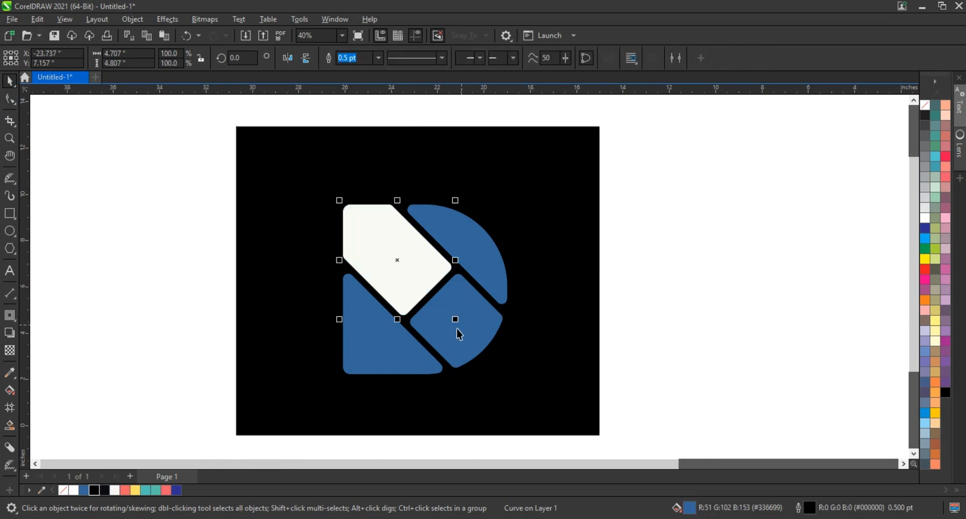
left_click(457, 328)
left_click(125, 490)
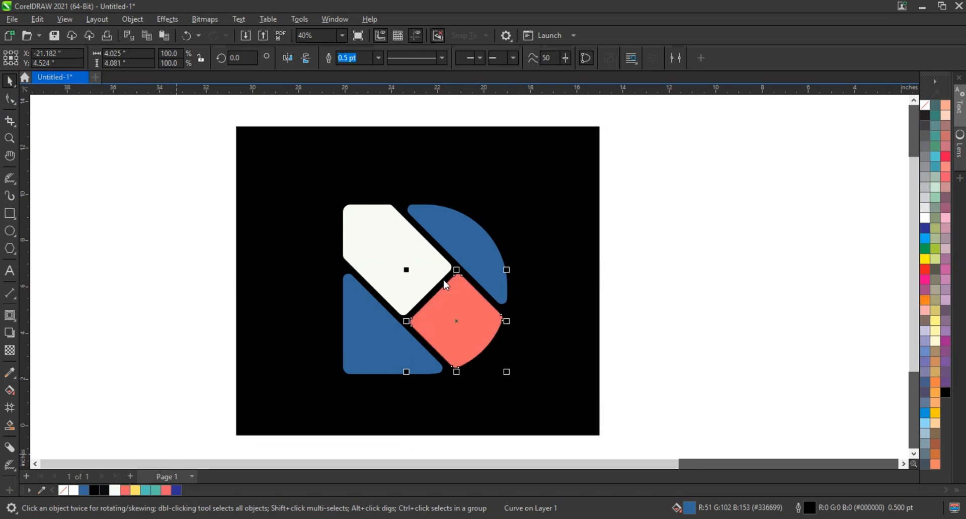
left_click(470, 242)
left_click(139, 491)
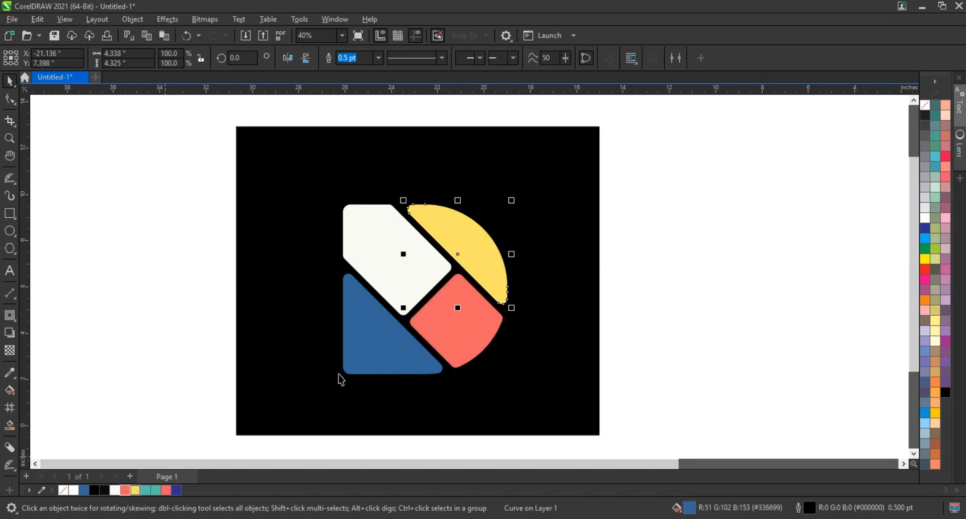
left_click(355, 336)
left_click(150, 491)
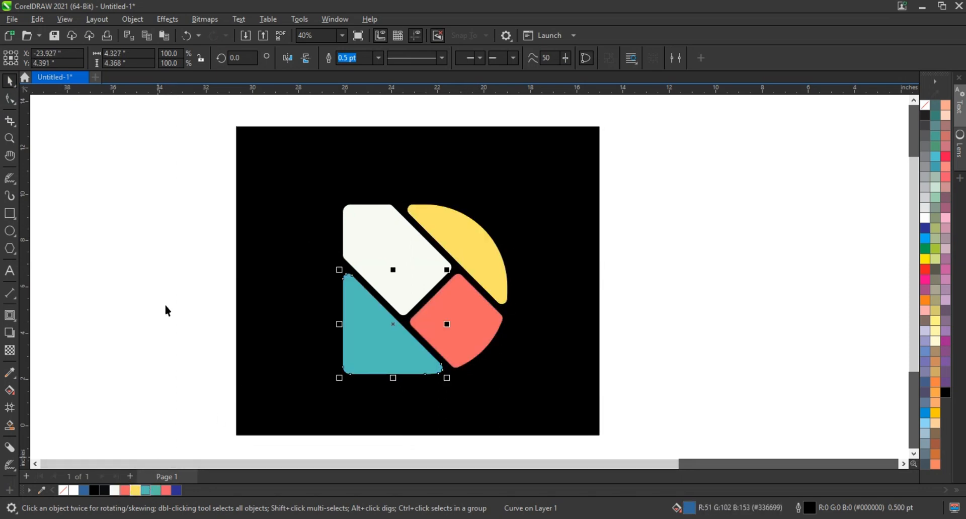
Step: Enlarge the four coloured D pieces together from their centre to about 8.05 by 8.31 inches
left_click_drag(201, 172, 546, 390)
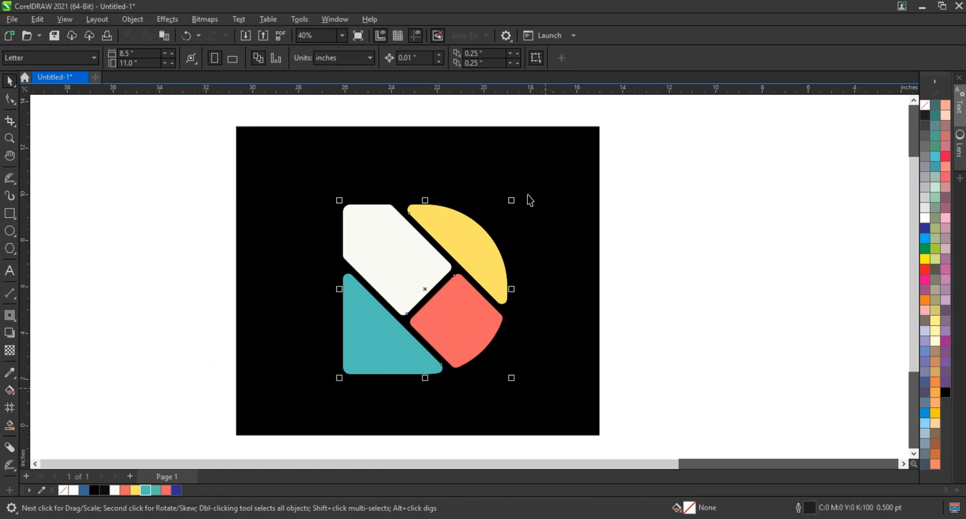
mouse_move(513, 199)
left_mouse_down()
mouse_move(529, 198)
mouse_move(524, 192)
left_mouse_up()
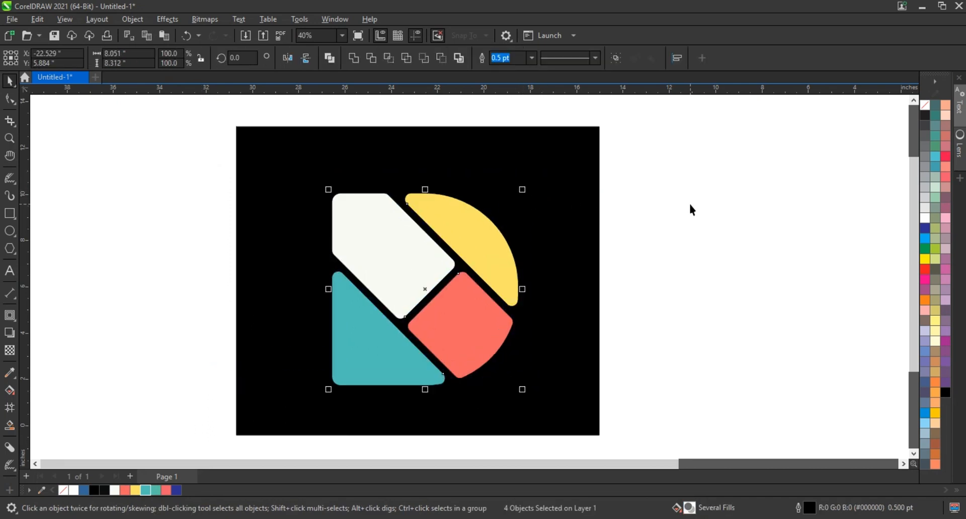
left_click(691, 209)
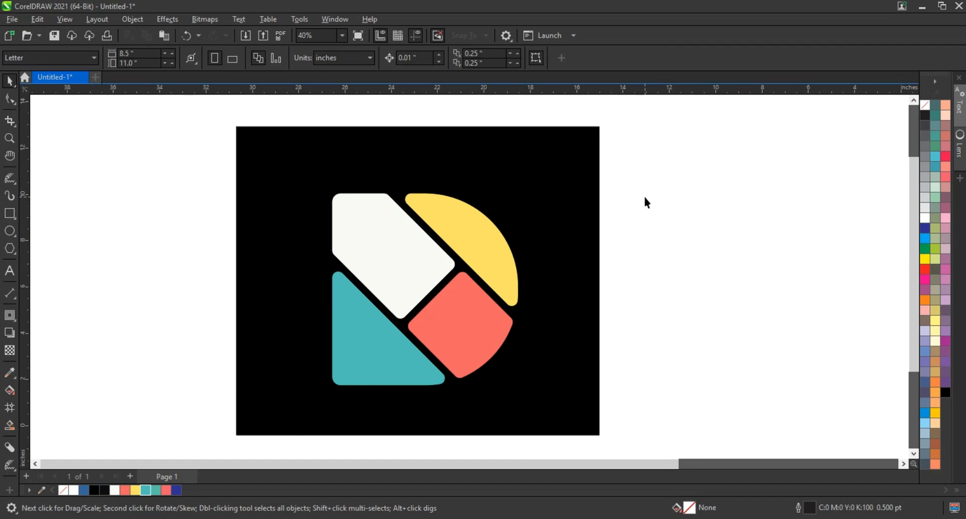
Step: Draw a six-sided polygon about 7.6 by 6.58 inches in the empty area beside the D logo and rotate it so a corner points up
scroll(644, 198, "down", 1)
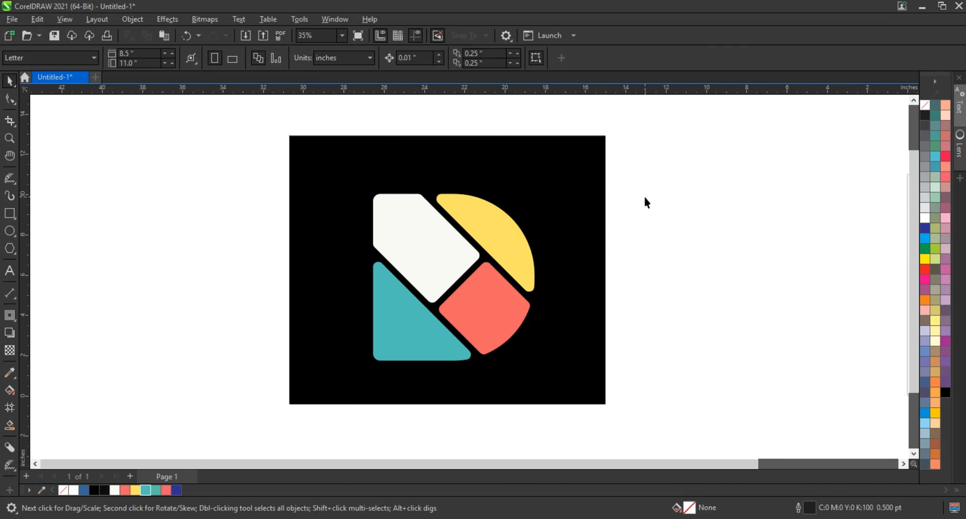
scroll(645, 198, "down", 1)
key("z")
key("y")
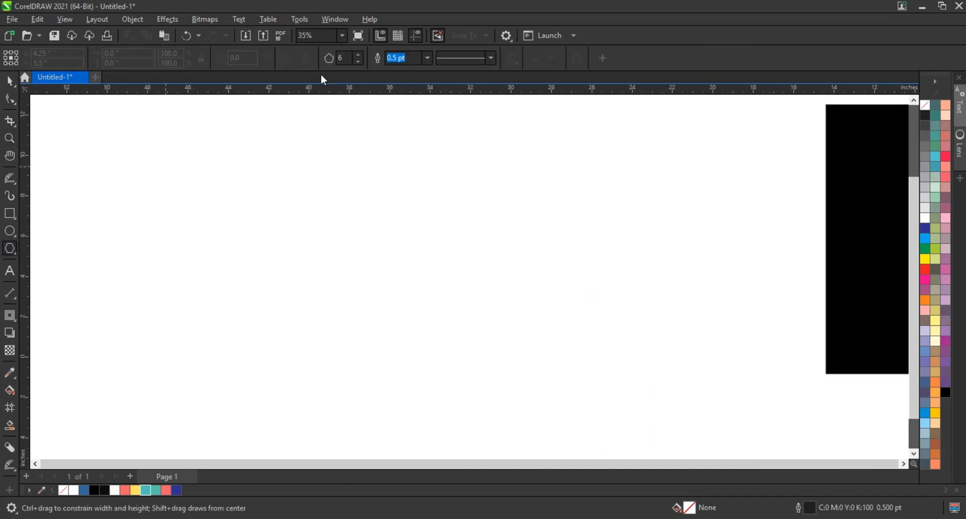
left_click_drag(366, 218, 404, 289)
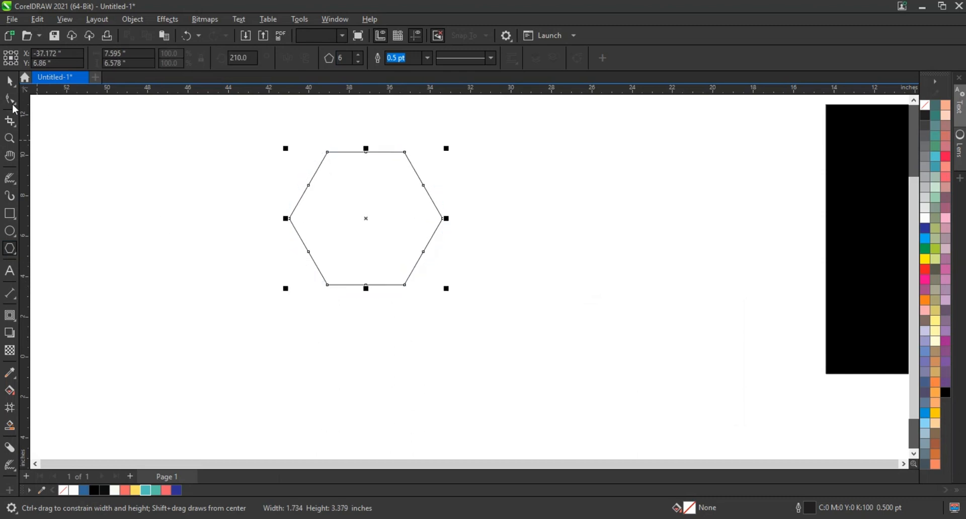
left_click(10, 83)
left_click(391, 225)
left_click_drag(445, 138, 452, 287)
Step: Set the hexagon's outline width to 4 pt
left_click(428, 61)
left_click(416, 125)
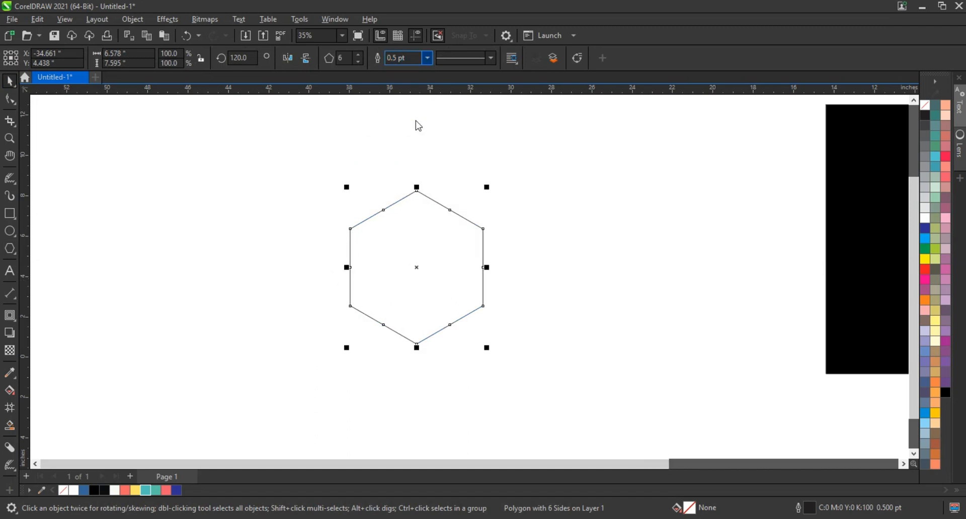
left_click(423, 64)
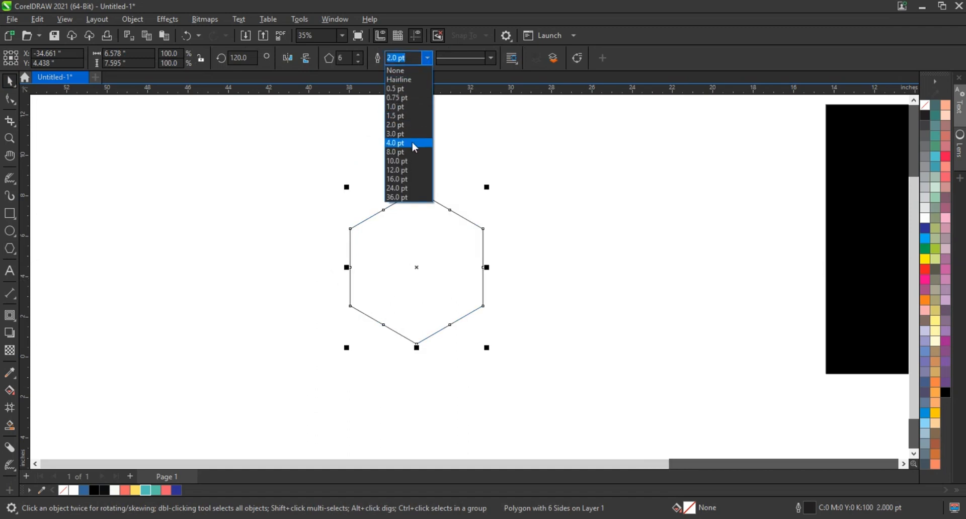
left_click(413, 146)
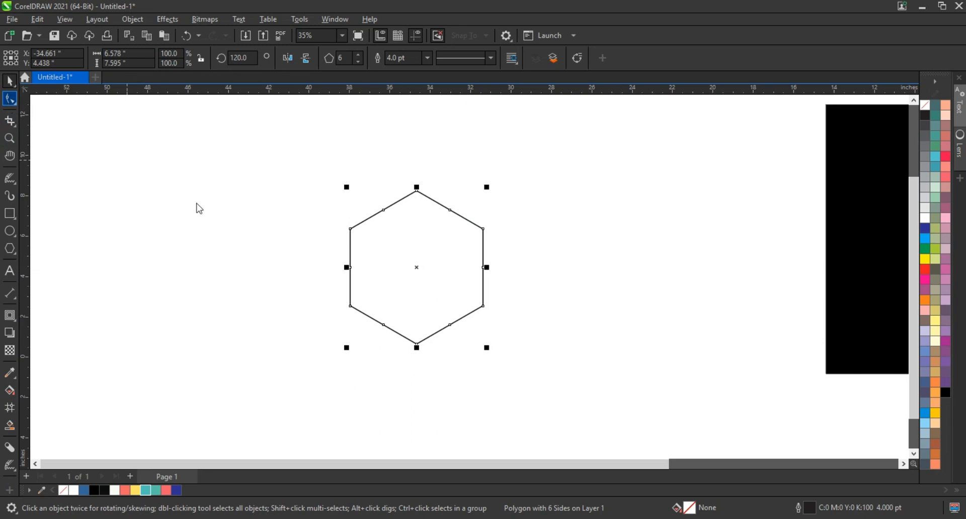
Step: Convert the hexagon to curves and stretch it by moving its lower nodes straight down, to about 9.12 inches tall
key("F10")
key("ctrl+q")
left_click_drag(318, 283, 540, 369)
left_click_drag(483, 305, 487, 338)
key("space")
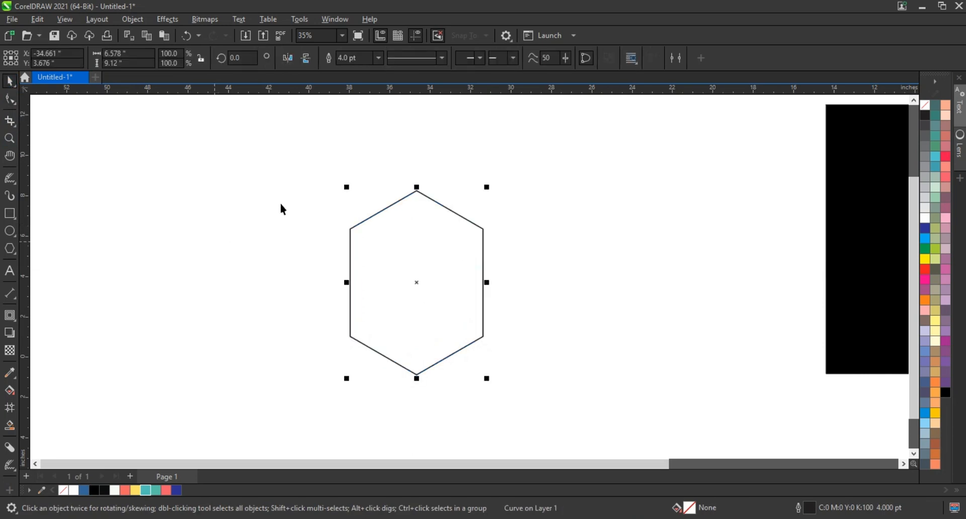
Step: Apply a fillet with a 0.3-inch radius to all corners of the stretched hexagon
left_click(325, 22)
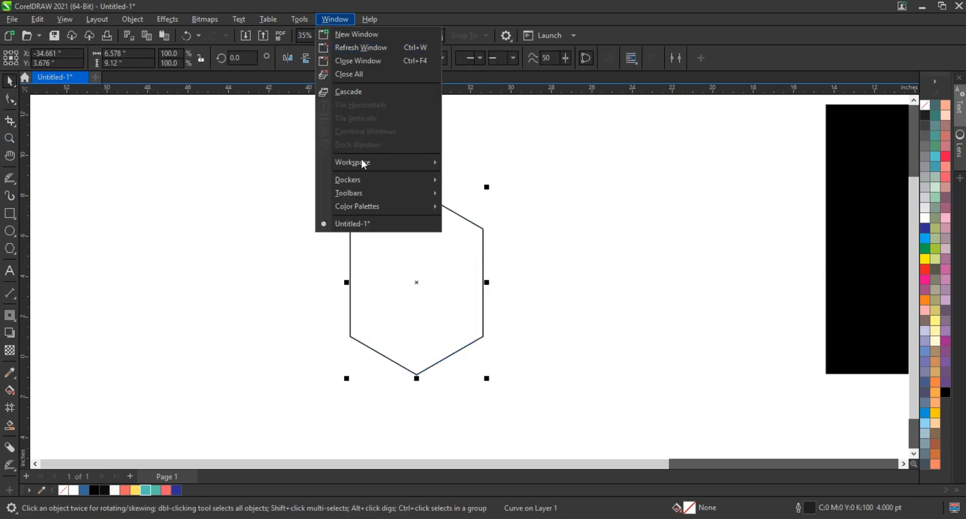
mouse_move(365, 181)
left_click(484, 269)
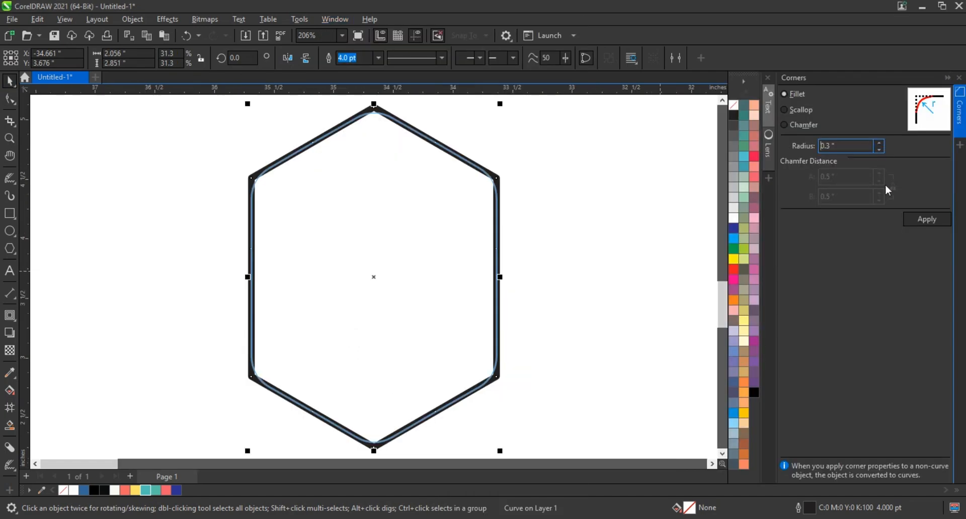
left_click(925, 218)
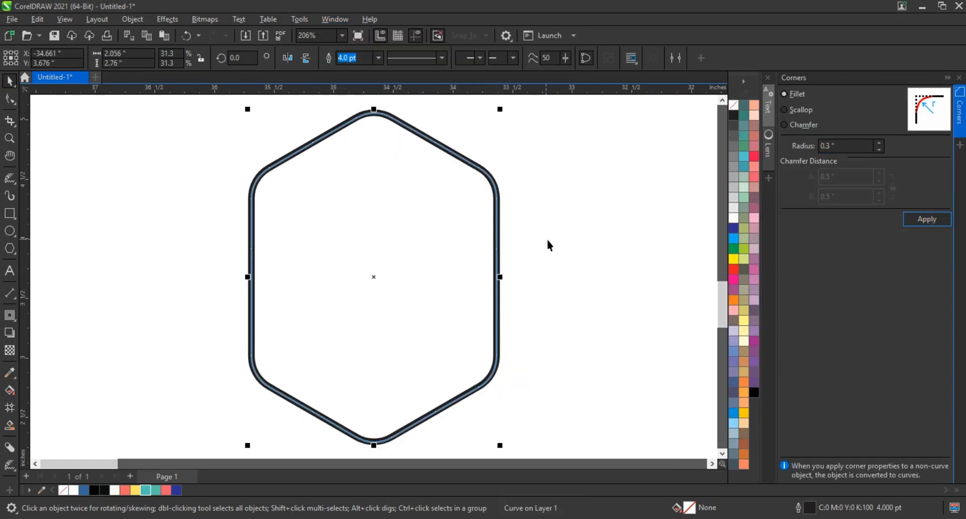
left_click(959, 78)
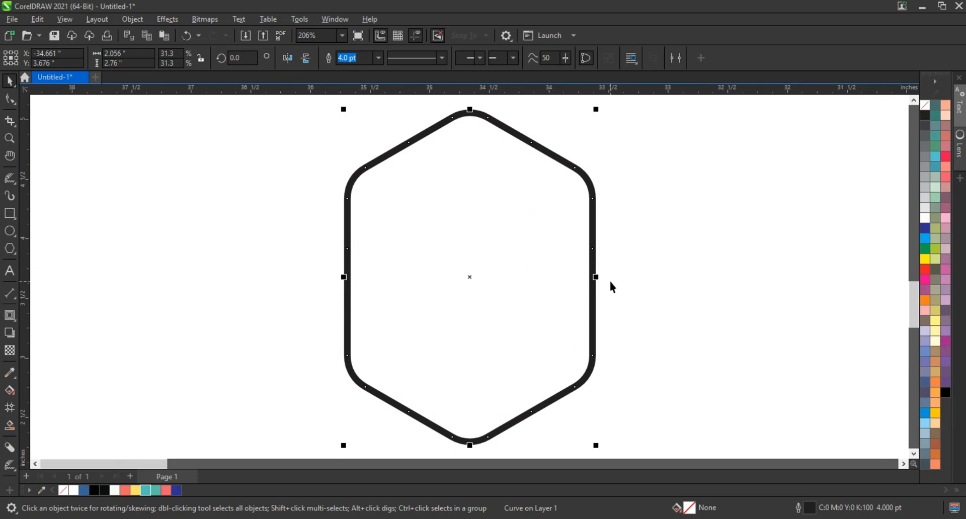
Step: Draw a narrow upright rectangle about 0.26 by 3 inches beside the rounded hexagon
scroll(172, 270, "down", 2)
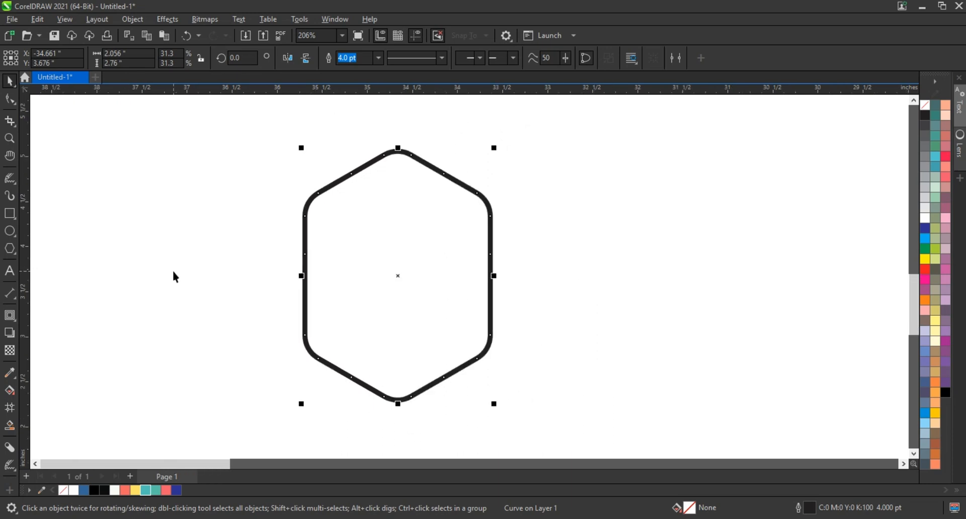
left_click(212, 262)
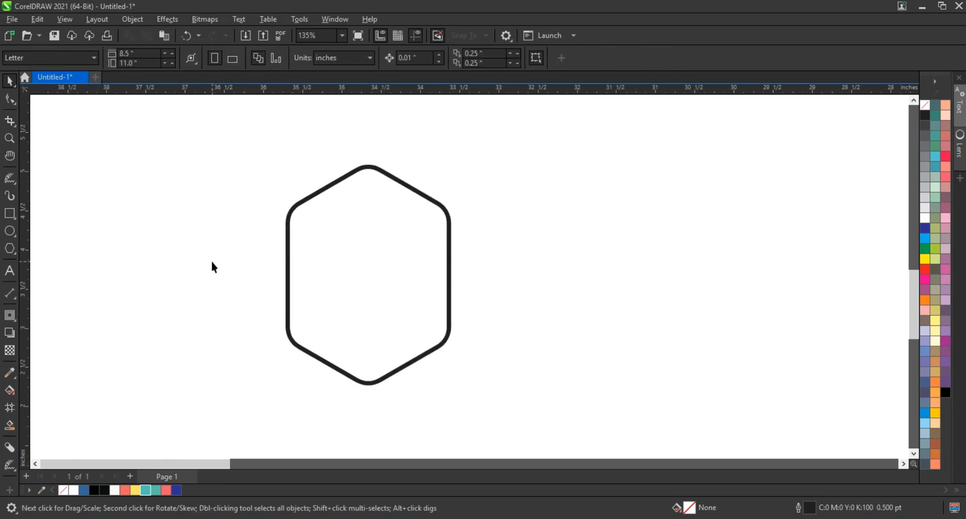
left_click(9, 214)
left_click_drag(156, 176, 176, 411)
key("space")
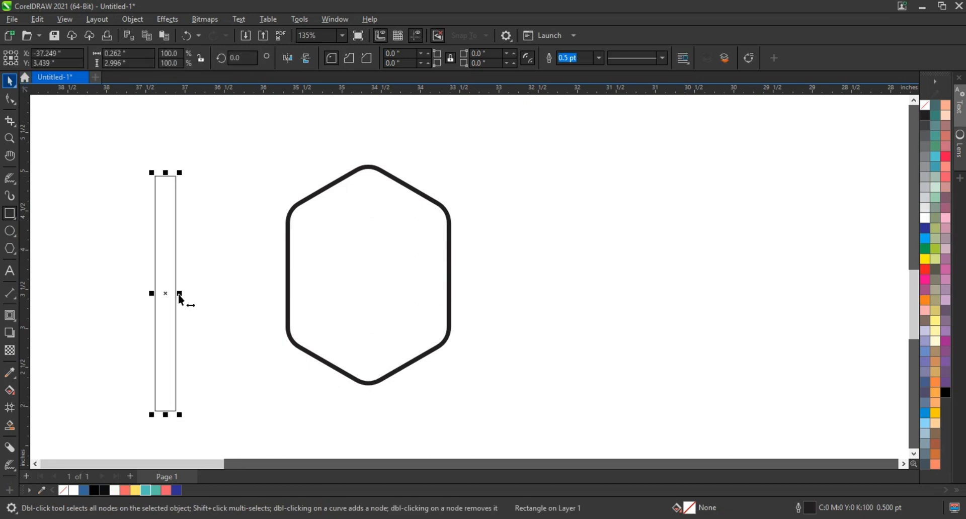
Step: Place the narrow rectangle over the hexagon, rotate it parallel to the upper-right edge and put a parallel copy below it
left_click_drag(171, 299, 351, 272)
left_click(355, 365)
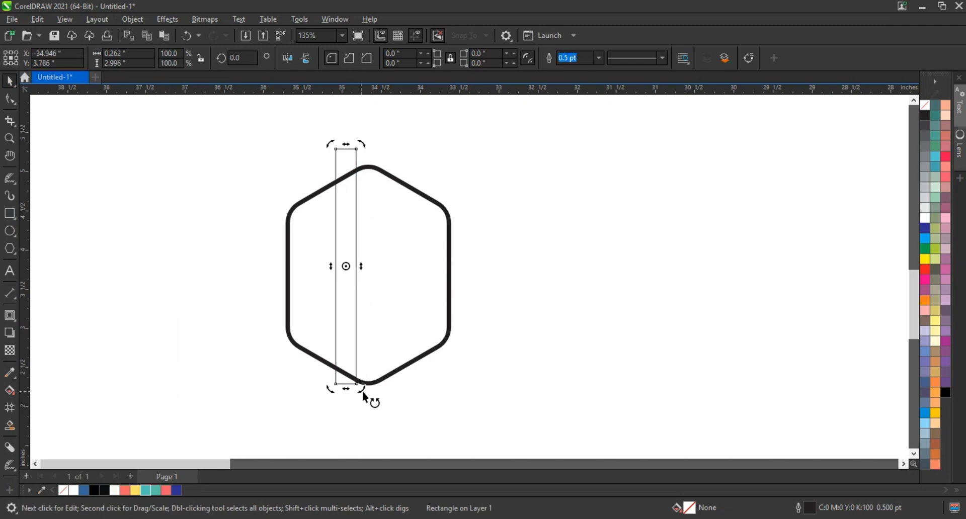
left_click_drag(363, 391, 416, 247)
left_click_drag(495, 303, 459, 368)
Step: Combine the two diagonal bars into one curve and centre it on the rounded hexagon
left_click(475, 314, "shift")
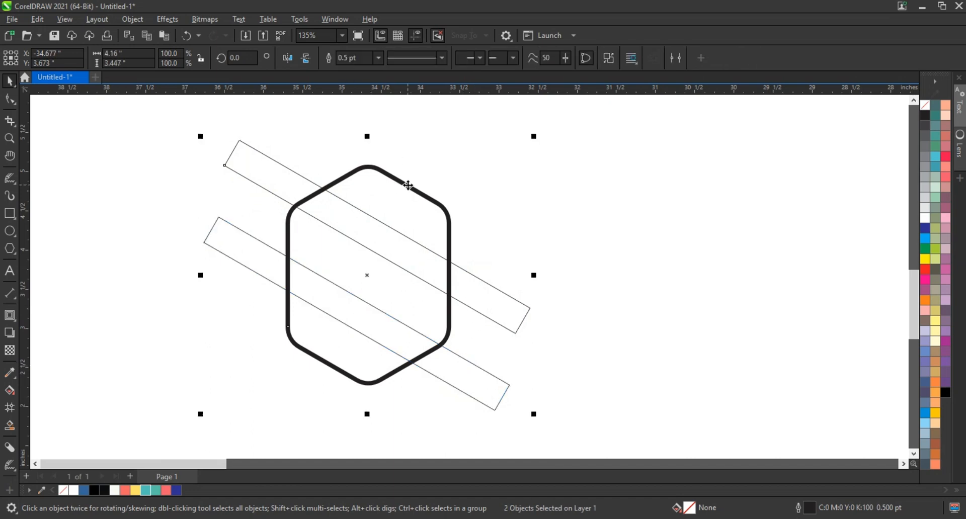
left_click(408, 185, "shift")
key("c")
left_click(479, 196)
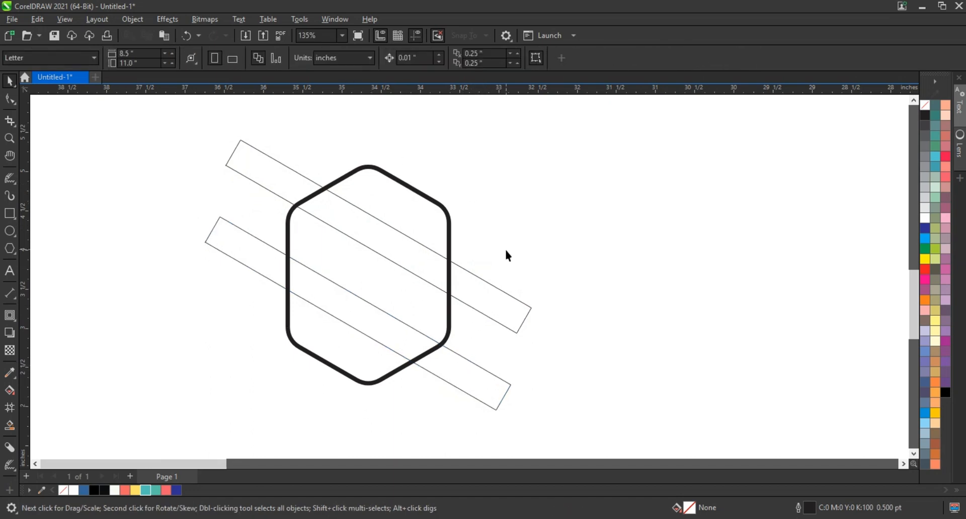
left_click(490, 288)
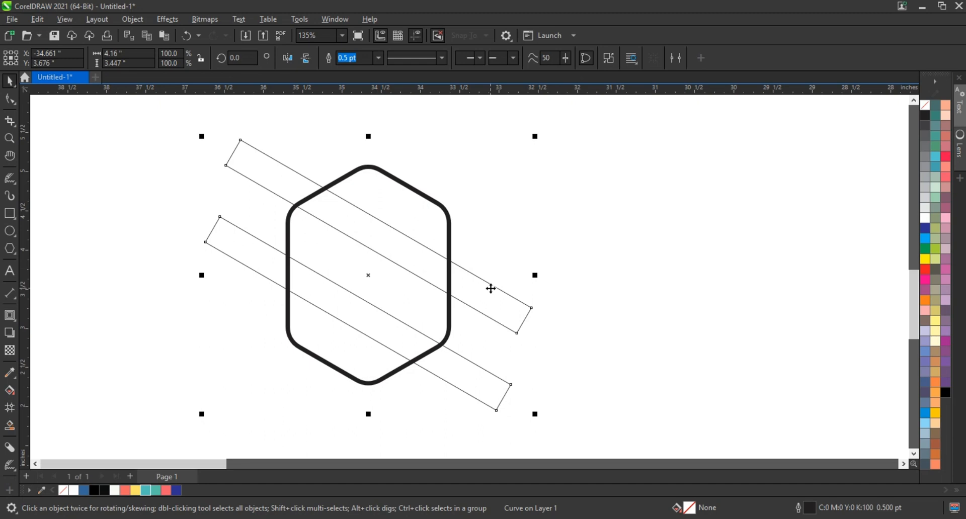
left_click(566, 282)
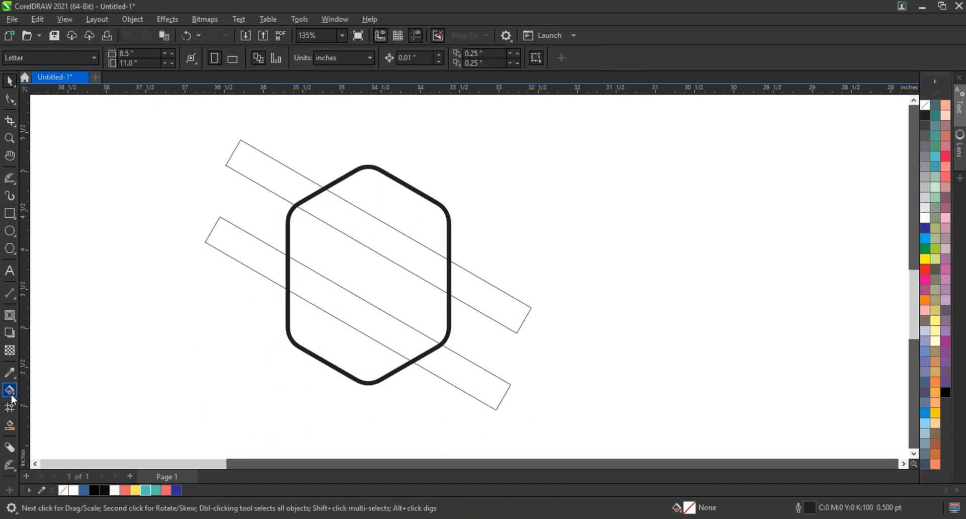
Step: Smart-fill the hexagon's three regions above, between and below the diagonal bars with blue
left_click(10, 425)
left_click(341, 340)
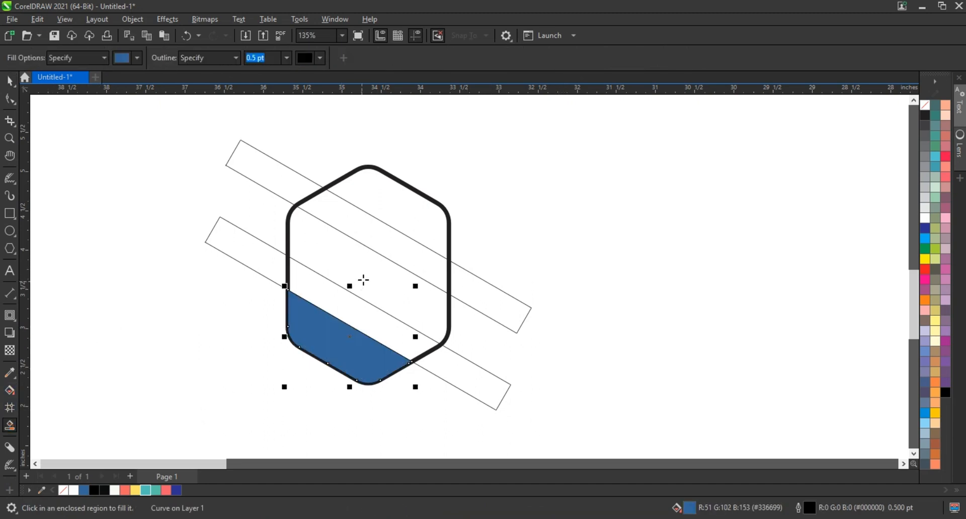
left_click(364, 280)
left_click(396, 211)
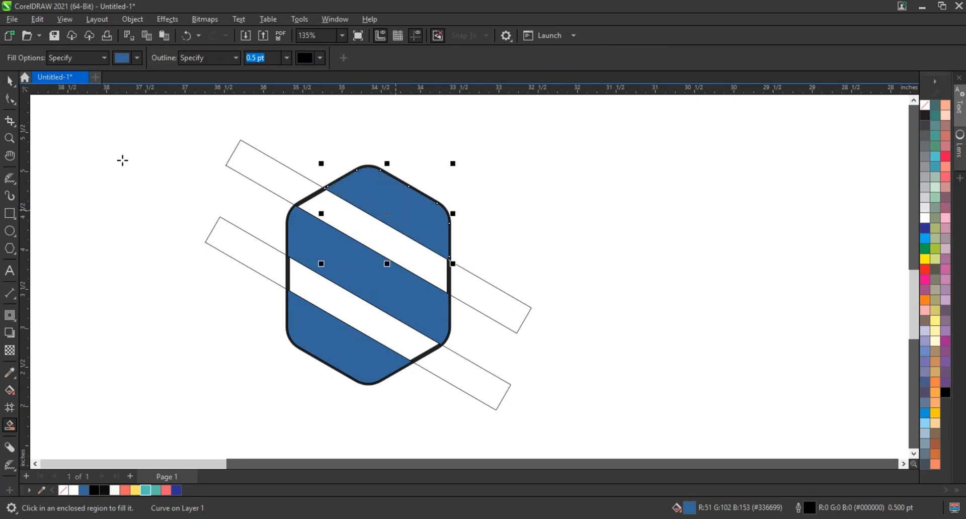
left_click(10, 81)
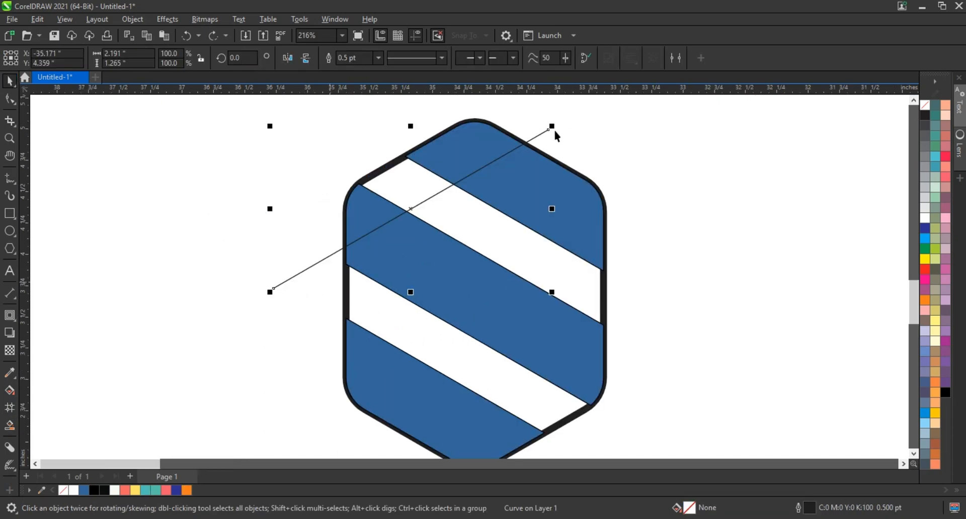
Step: Run a diagonal line across the hexagon's upper gap, opposite to the bands' slope, and place a parallel copy across the lower gap
left_click_drag(555, 132, 632, 317)
left_click(569, 120)
key("Escape")
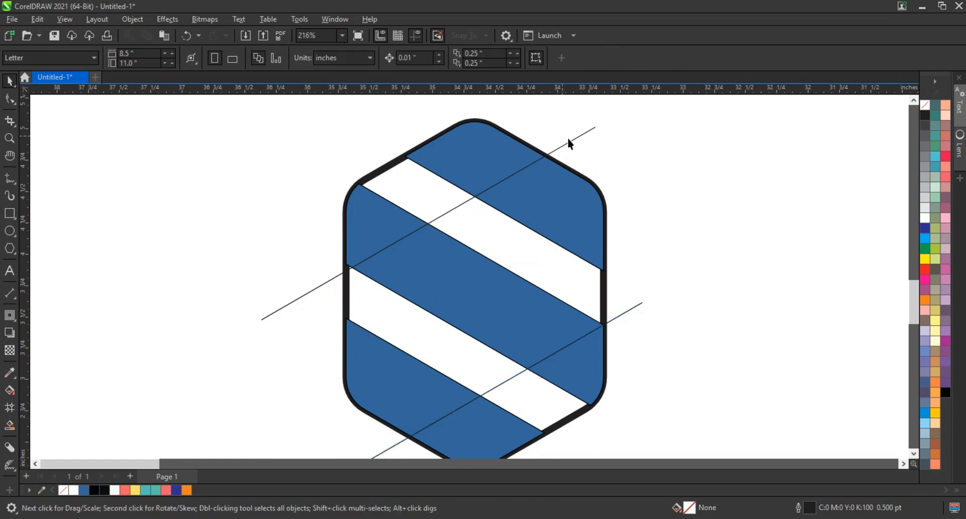
Step: Smart-fill the upper gap's left end and the lower gap's right end with blue, up to the diagonal lines
left_click(10, 425)
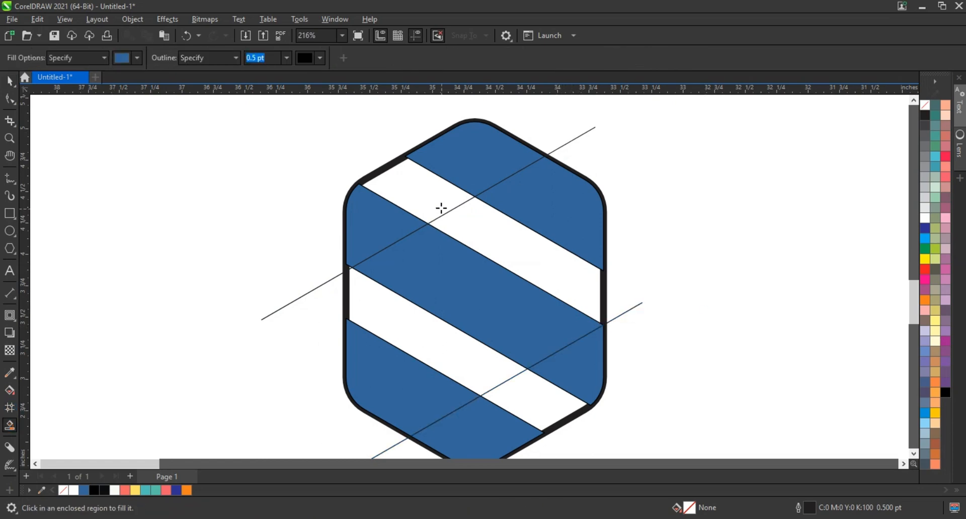
left_click(440, 209)
left_click(526, 411)
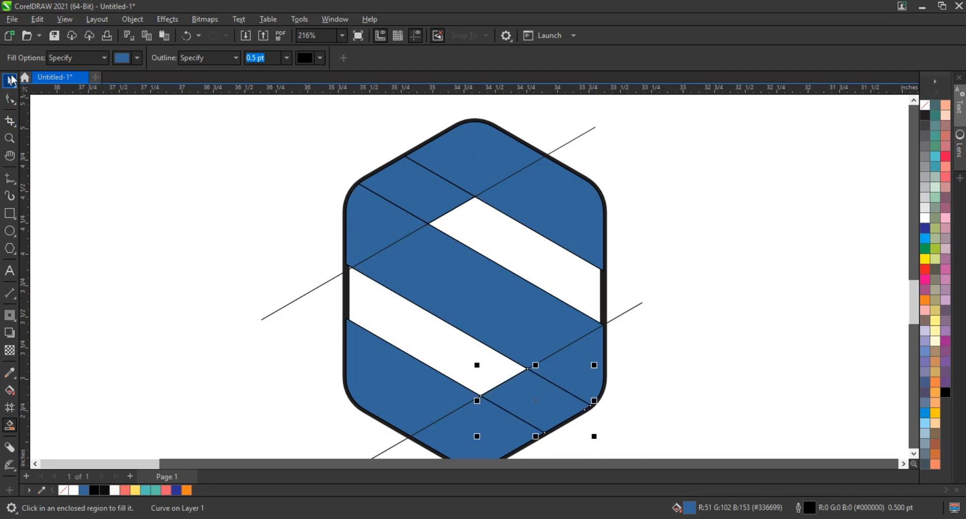
Step: Delete the two diagonal guide lines and the thick hexagon outline, keeping only the blue S pieces
key("space")
left_click(287, 306)
key("Delete")
left_click(350, 295)
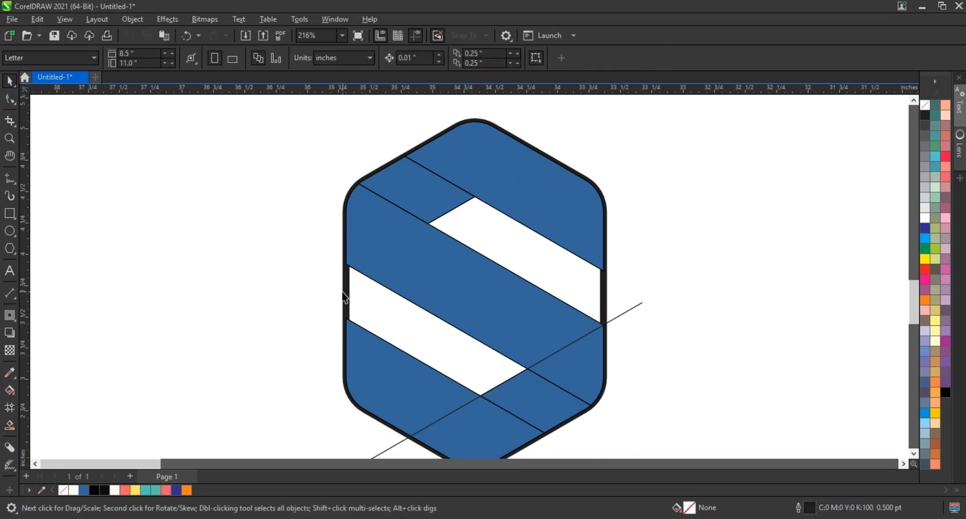
key("Delete")
left_click(635, 306)
key("Delete")
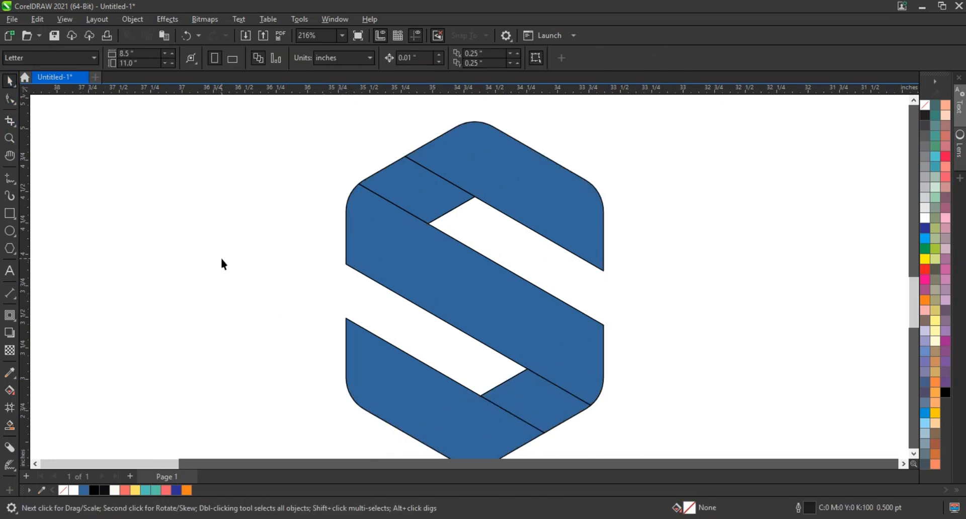
Step: Draw an orange rectangle about 3.3 by 3.37 inches, send it behind the S pieces and shift it left to roughly centre it
scroll(220, 256, "down", 2)
left_click(9, 214)
left_click_drag(272, 138, 544, 414)
left_click(189, 488)
key("shift+Page_Down")
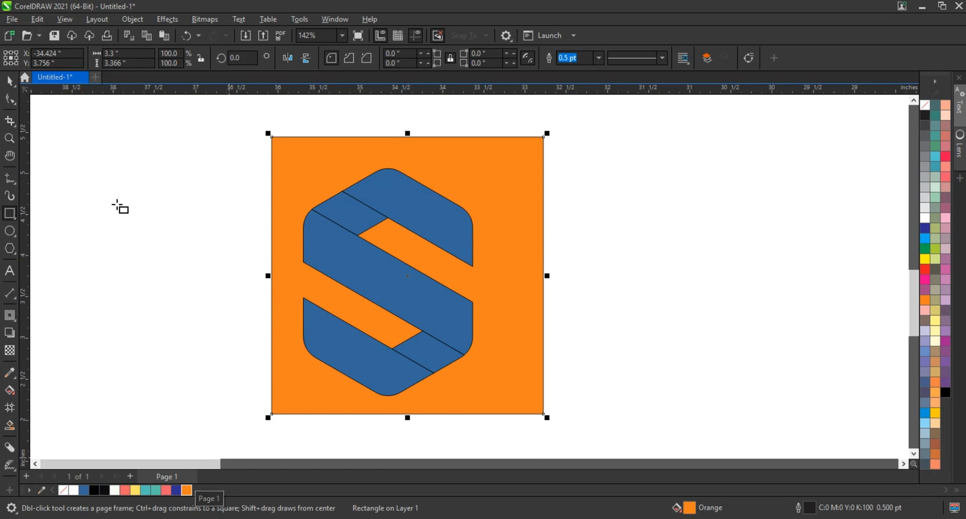
left_click(10, 80)
left_click_drag(521, 196, 497, 198)
Step: Fill the background rectangle red and the five S pieces white
left_click_drag(573, 138, 274, 405)
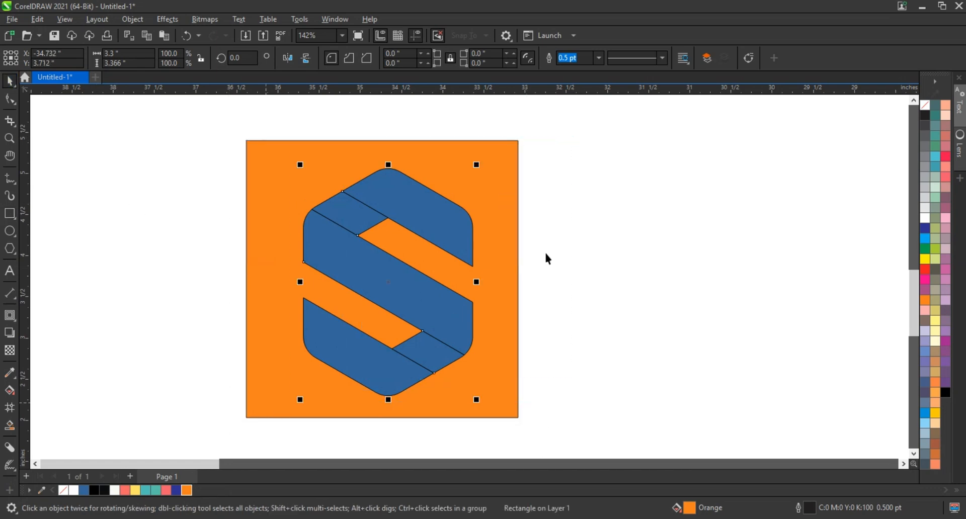
key("ctrl+a")
left_click_drag(926, 272, 483, 262)
left_click_drag(577, 143, 221, 417)
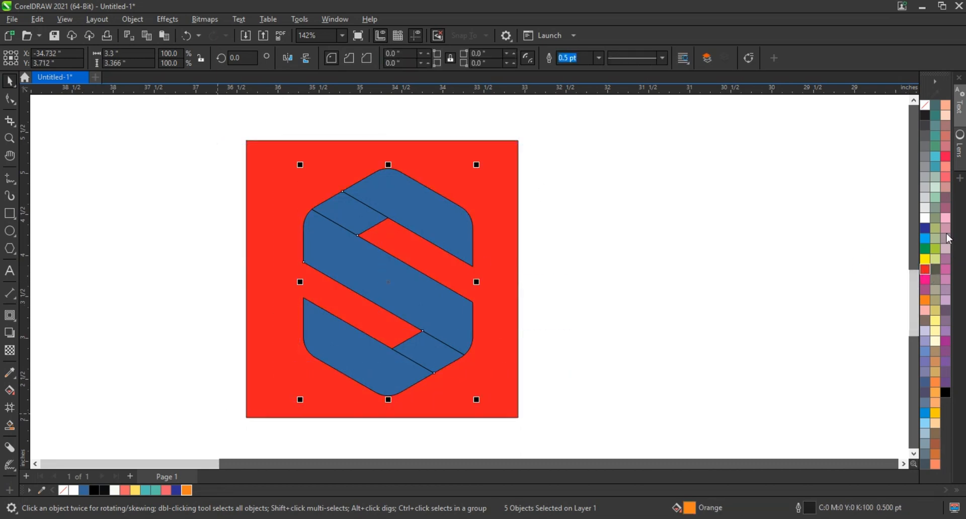
left_click(925, 218)
Step: Apply a uniform transparency of 38 to the two small connecting pieces of the S
left_click(372, 224)
left_click(427, 337, "shift")
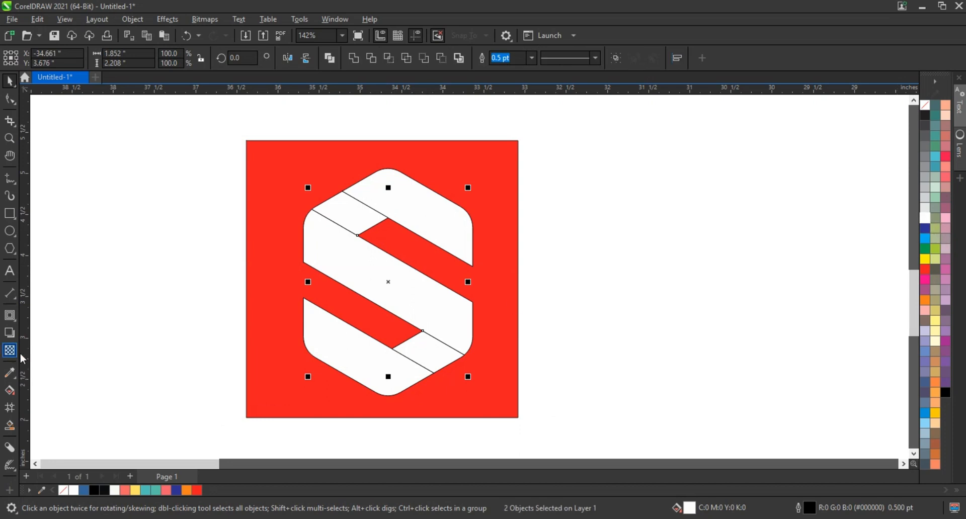
left_click(10, 351)
left_click(373, 382)
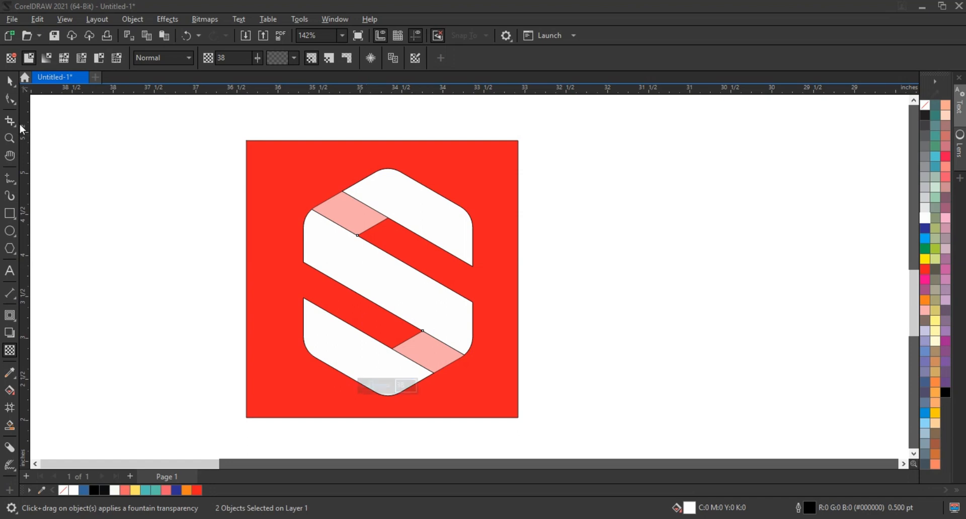
Step: Remove the outlines from the five white pieces of the S, leaving the red background rectangle unselected
left_click(9, 80)
left_click_drag(211, 153, 497, 419)
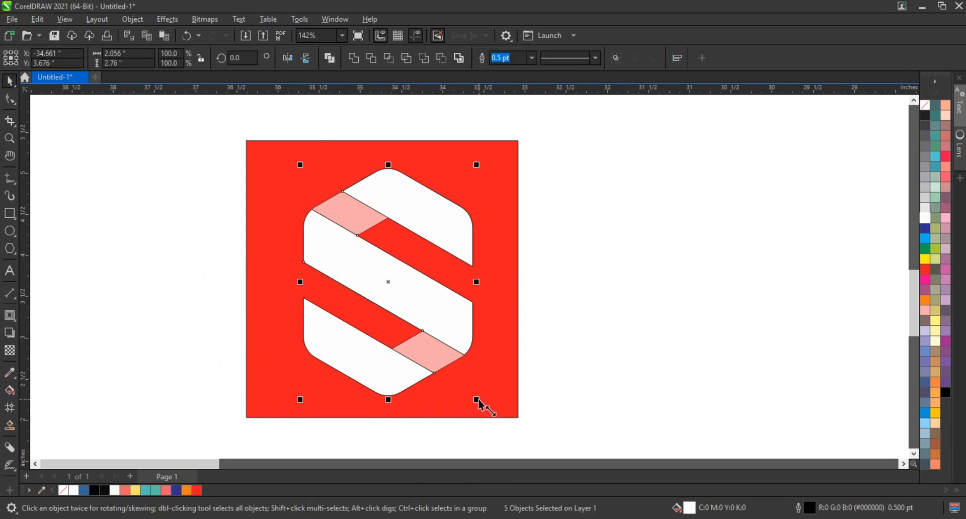
right_click(925, 105)
left_click(902, 115)
Step: Enlarge the whole S logo with its red background to about 12.14 by 12.38 inches beside the black D artwork, and remove all its outlines
scroll(560, 280, "down", 4)
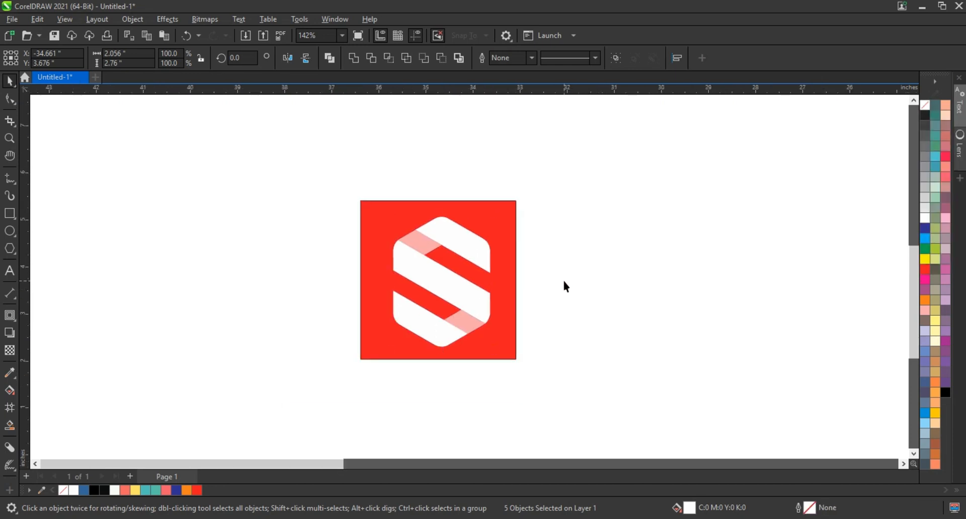
left_click(559, 281)
left_click_drag(398, 220, 623, 394)
left_click_drag(542, 343, 750, 324)
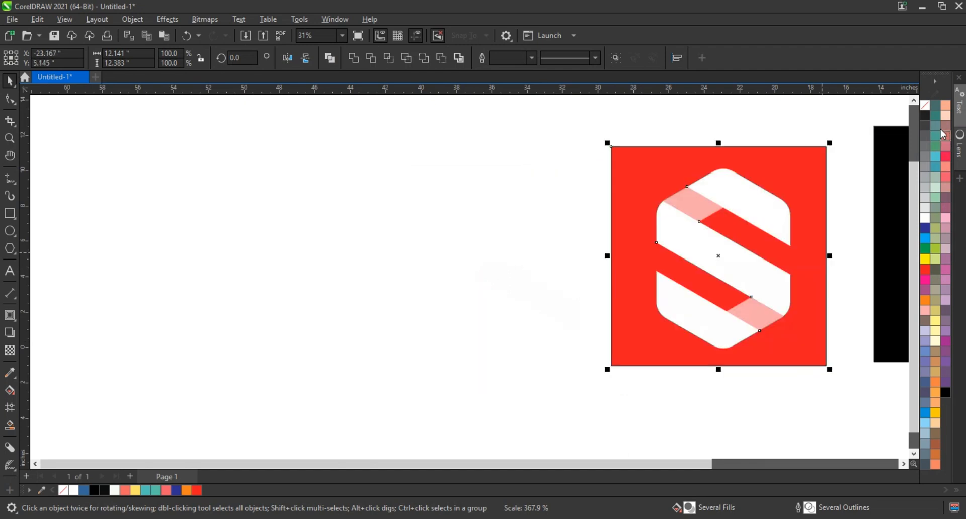
right_click(919, 106)
left_click(917, 113)
left_click(365, 272)
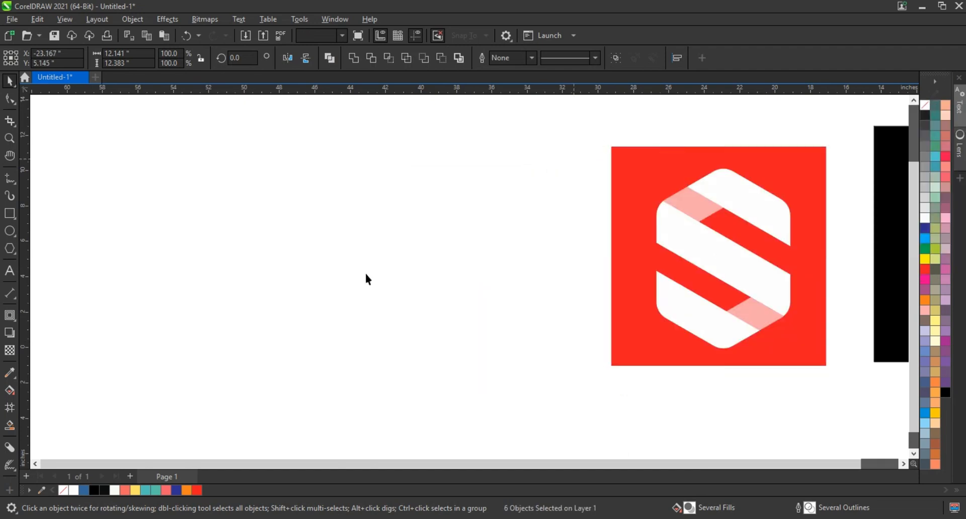
Step: Fit the S and D logos together in the view to compare the finished designs
scroll(326, 330, "down", 1)
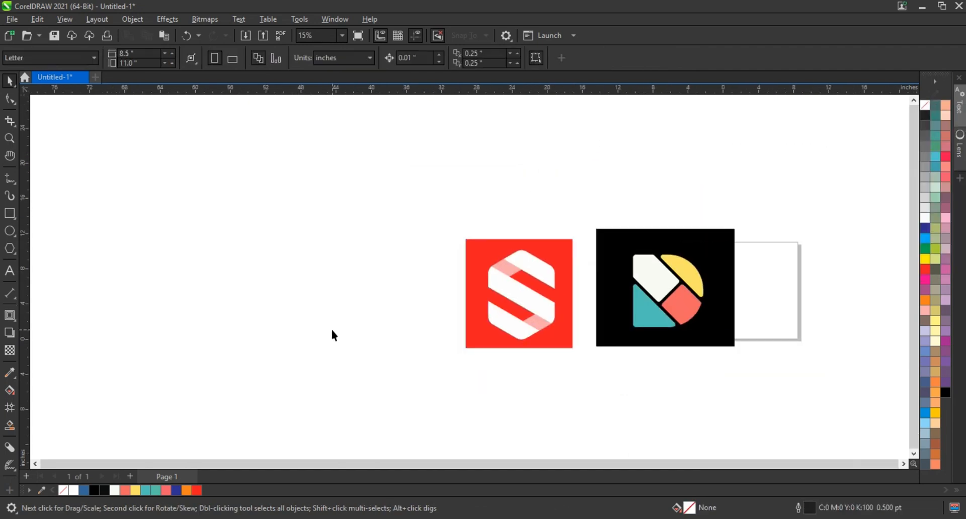
left_click_drag(416, 222, 762, 358)
key("shift+F2")
key("Escape")
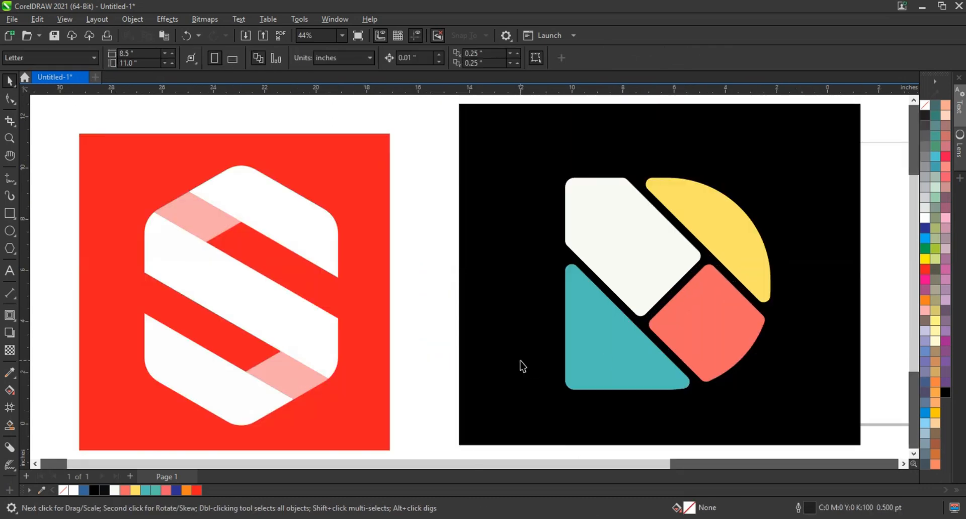